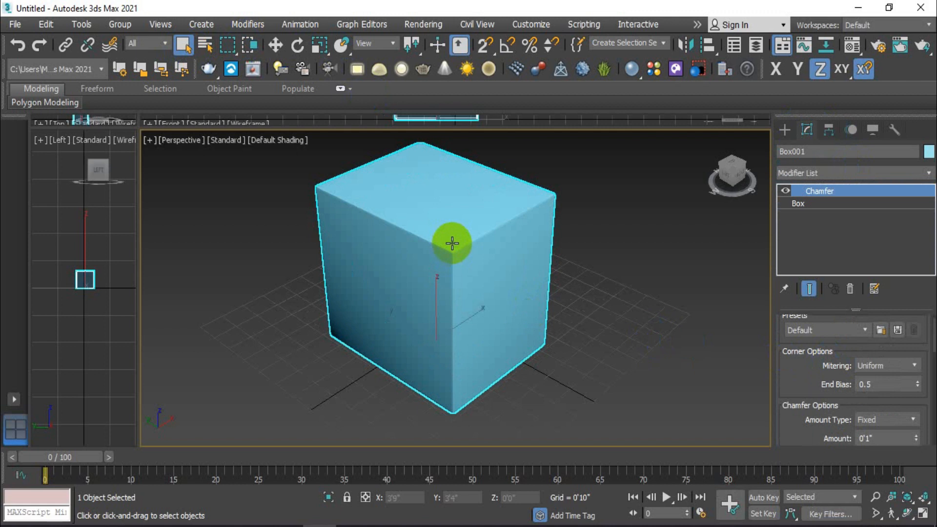
Switch the Chamfer modifier off and back on to compare the box's corner with and without it
left_click(786, 191)
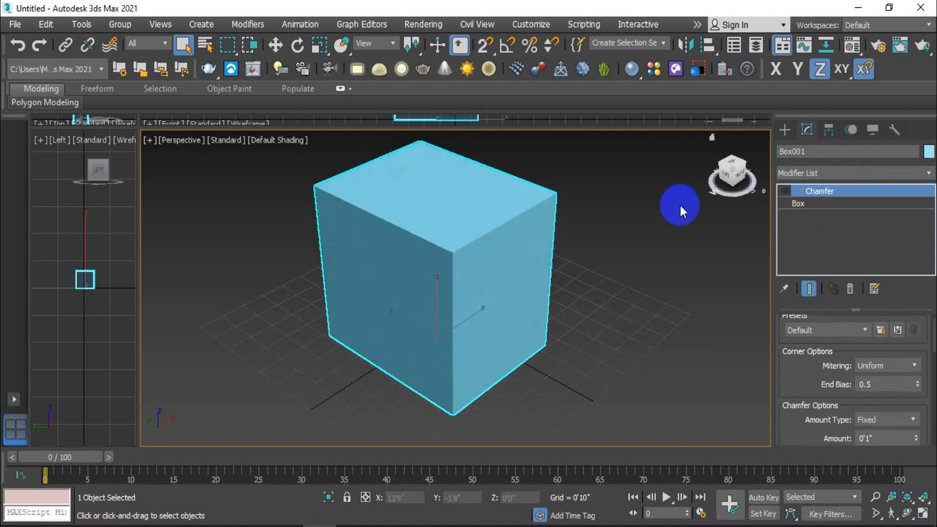
scroll(443, 248, "up", 3)
scroll(443, 248, "up", 4)
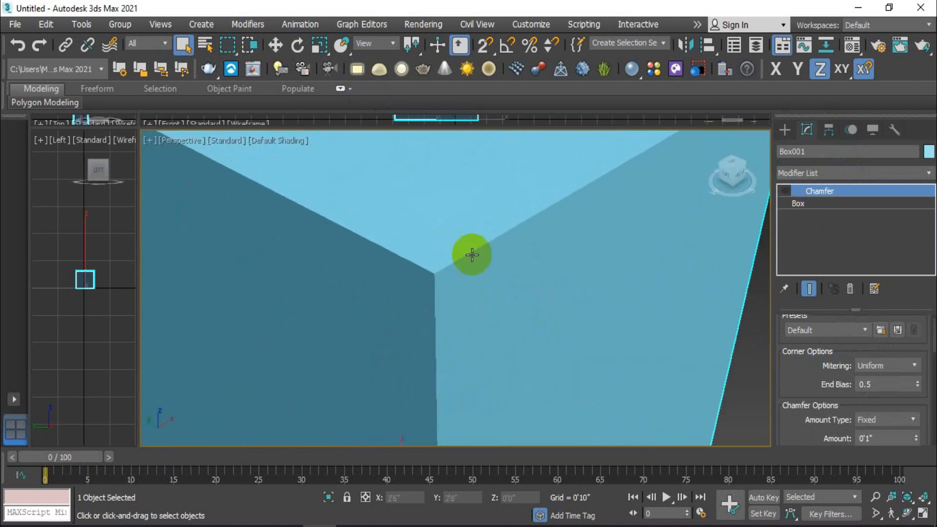
left_click(786, 191)
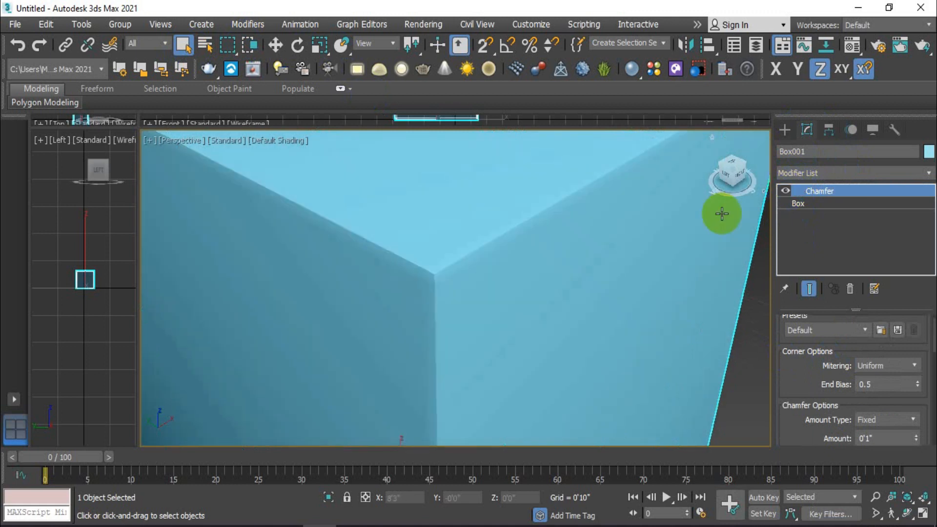
scroll(481, 259, "down", 5)
scroll(483, 261, "down", 3)
middle_click_drag(483, 261, 515, 272)
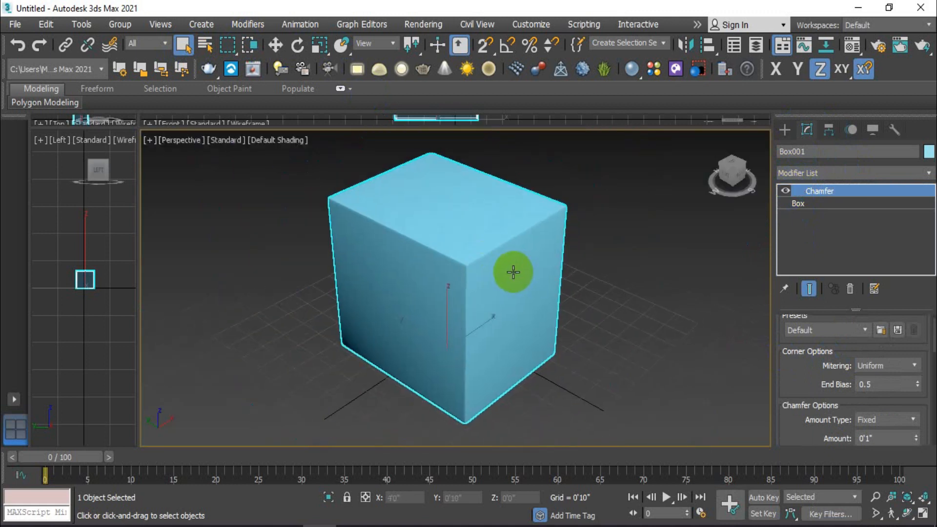
Display edged faces in the Perspective view and examine the segments along the box's chamfered edges
key("F4")
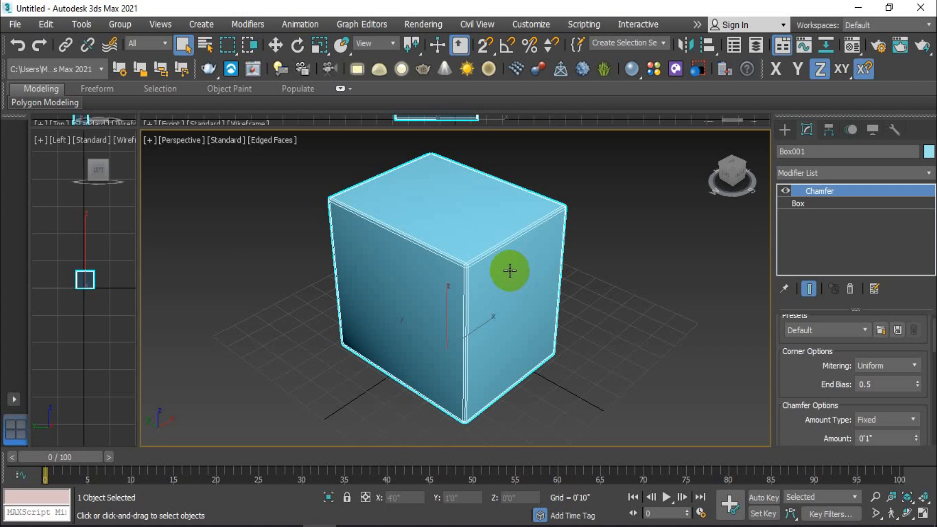
scroll(508, 271, "up", 5)
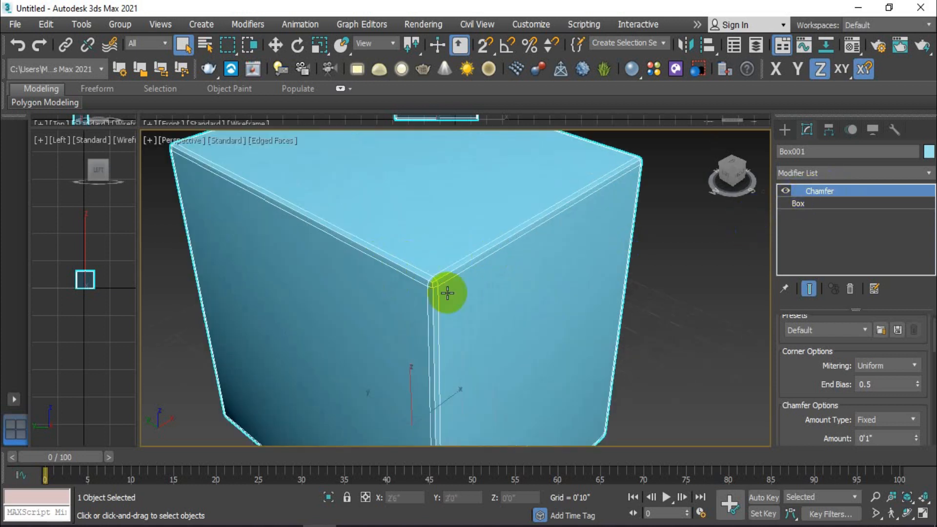
scroll(444, 279, "up", 3)
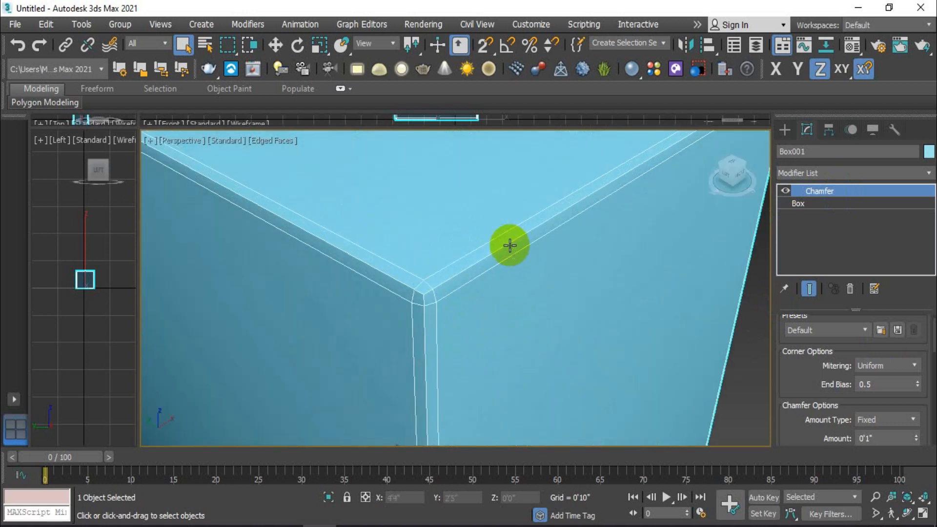
scroll(446, 281, "down", 4)
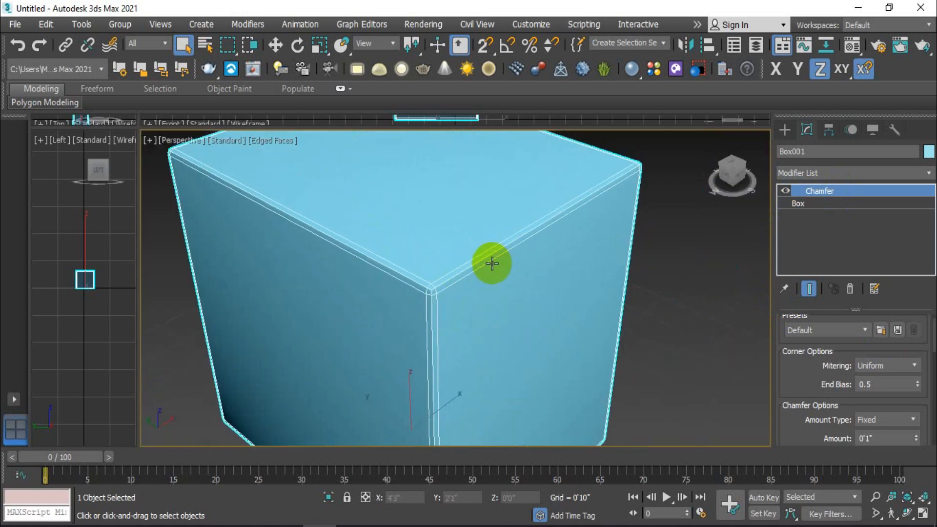
scroll(491, 263, "down", 5)
middle_click_drag(501, 287, 487, 303)
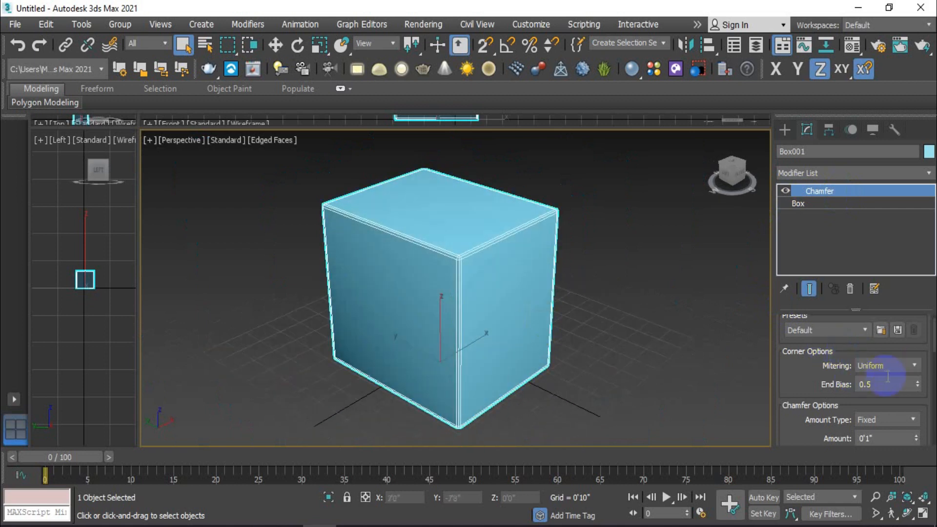
Set the Chamfer modifier's amount to 0'3" and inspect the widened edges of the box
scroll(804, 385, "down", 2)
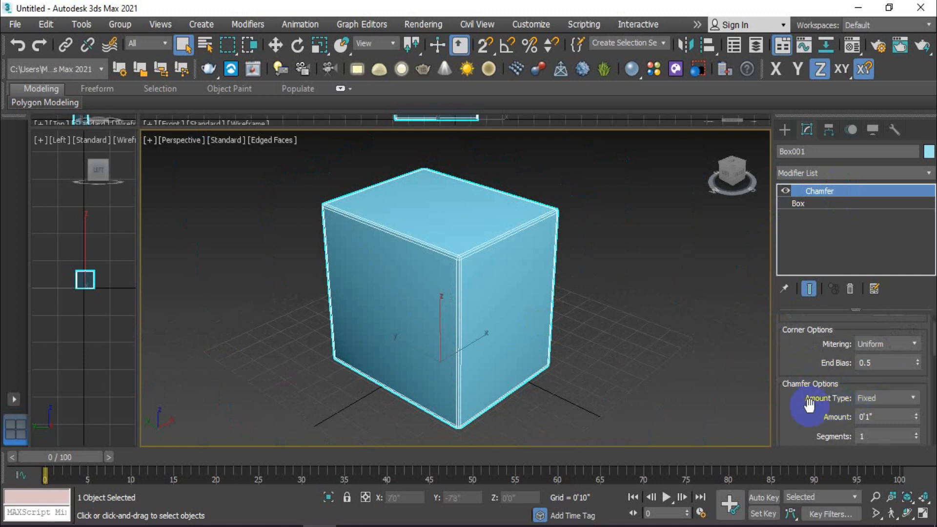
scroll(810, 425, "down", 1)
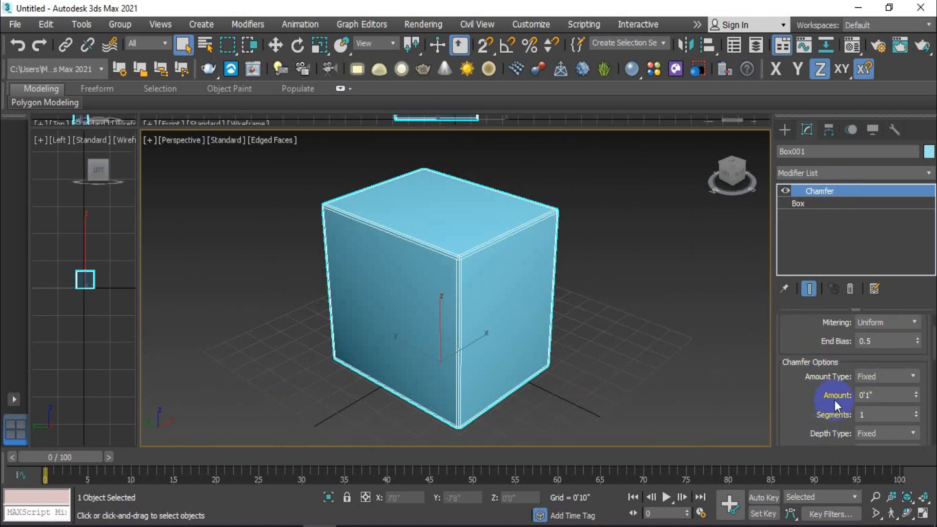
scroll(483, 249, "up", 5)
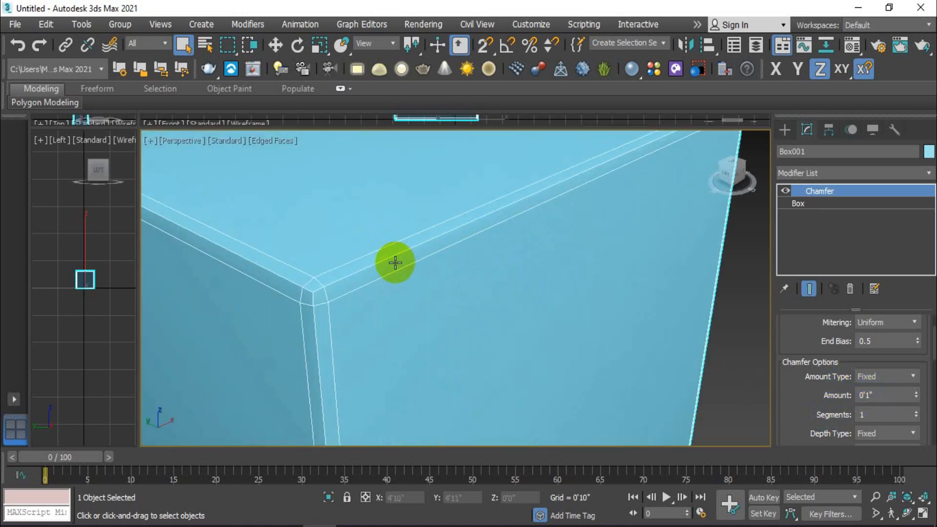
scroll(393, 253, "down", 6)
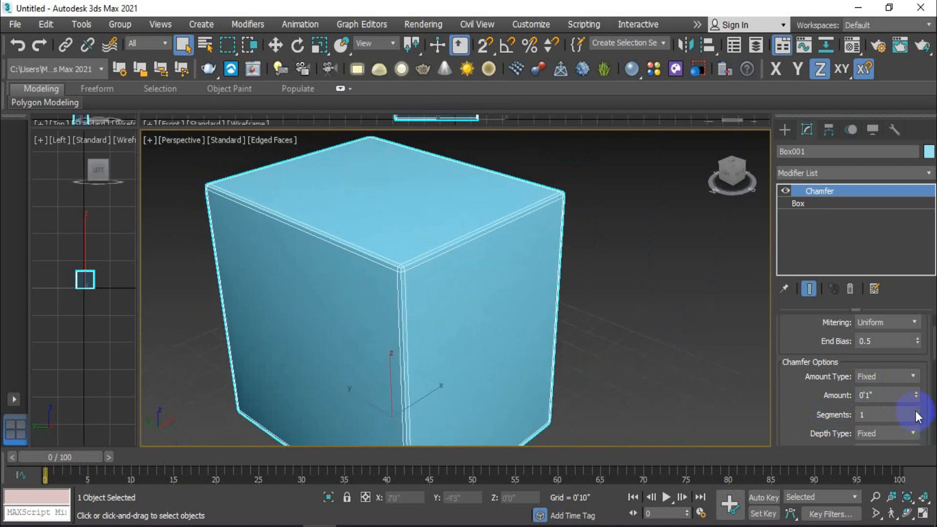
left_click_drag(916, 396, 891, 132)
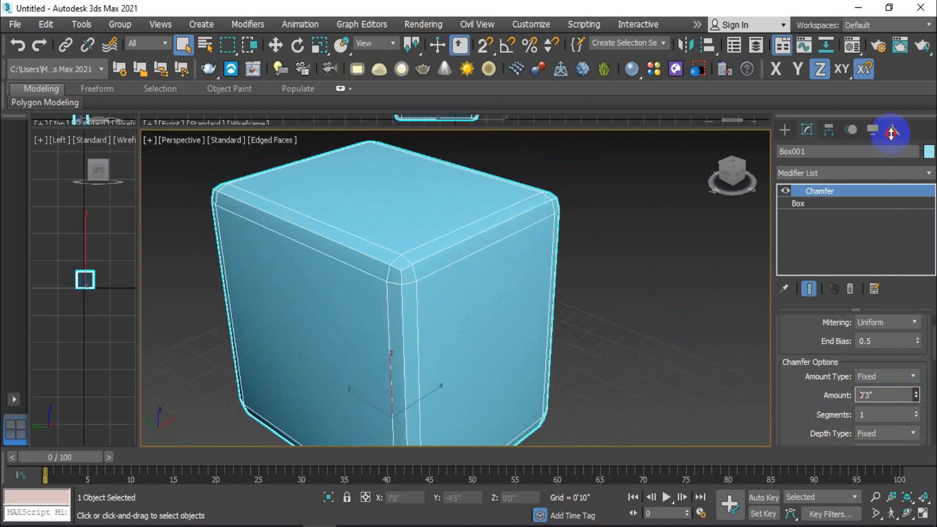
scroll(458, 258, "up", 3)
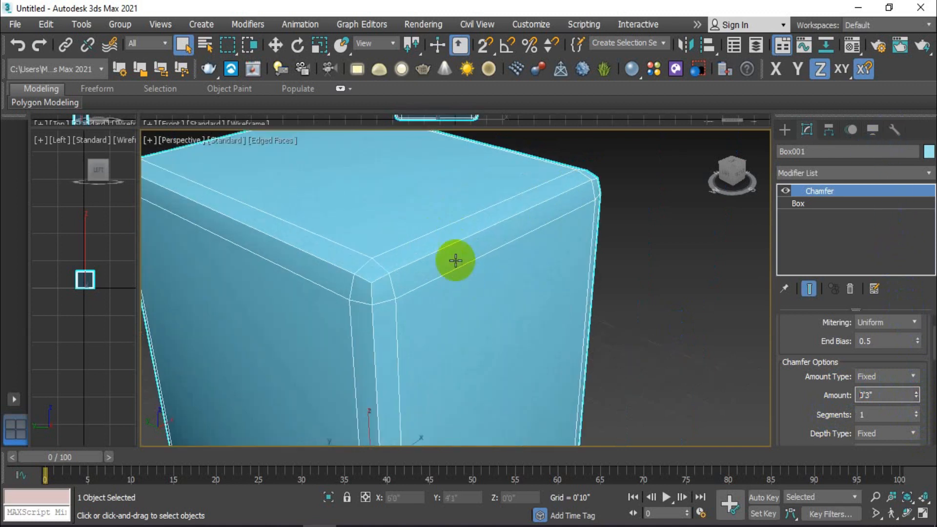
scroll(454, 255, "down", 4)
scroll(450, 250, "up", 2)
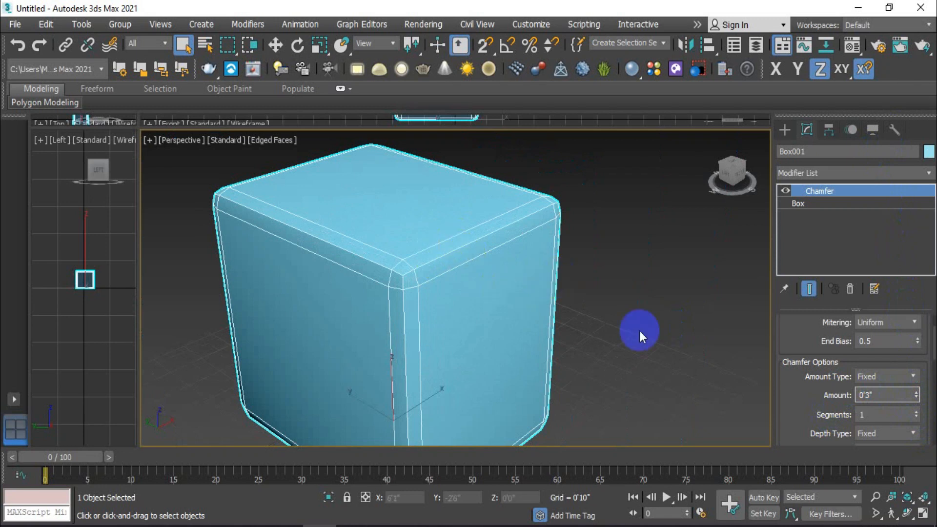
Set the chamfer's segments to 5 so that the box's edges are rounded
left_click(916, 412)
left_click(916, 413)
left_click(917, 412)
left_click(916, 413)
mouse_move(502, 314)
middle_mouse_down("alt")
mouse_move(495, 307)
mouse_move(544, 287)
mouse_move(499, 323)
middle_mouse_up("alt")
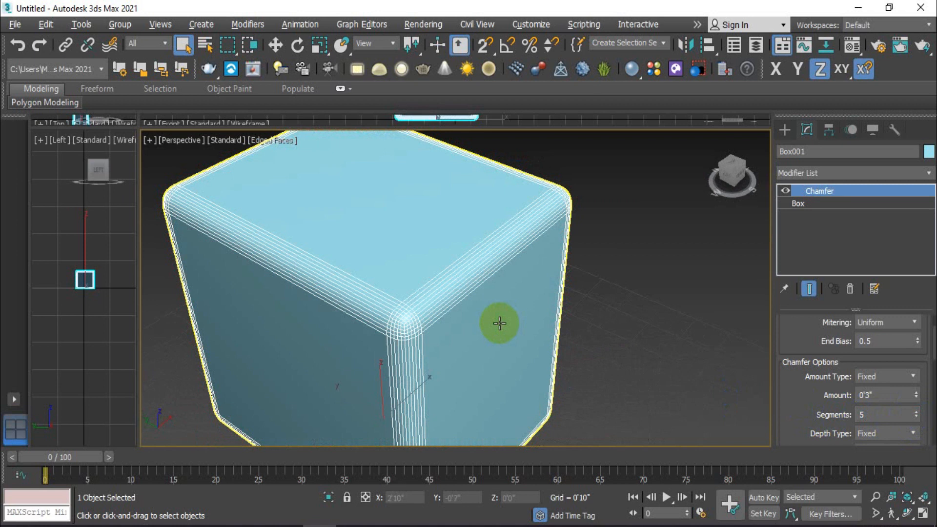
Hide the edged faces to examine the rounded box from different angles, and show them again
left_click(488, 242)
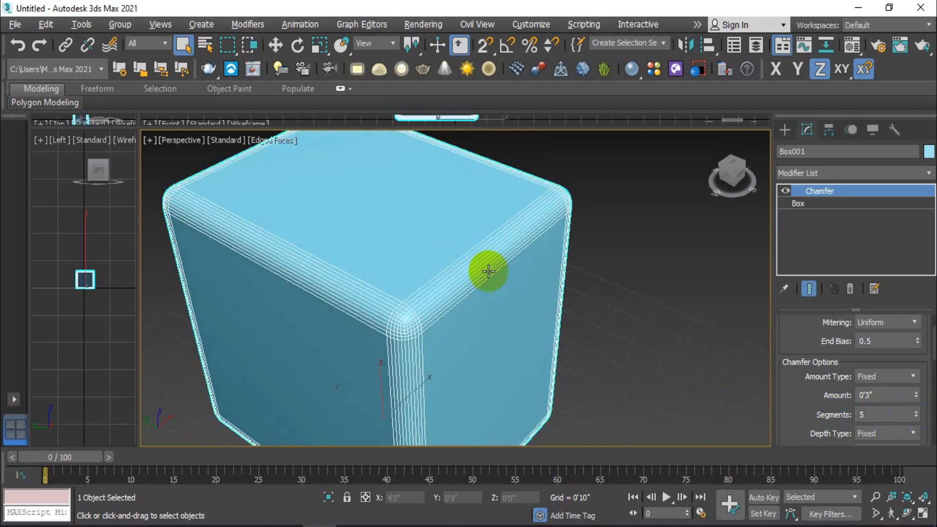
key("F4")
mouse_move(511, 335)
middle_mouse_down("alt")
mouse_move(535, 341)
mouse_move(552, 313)
middle_mouse_up("alt")
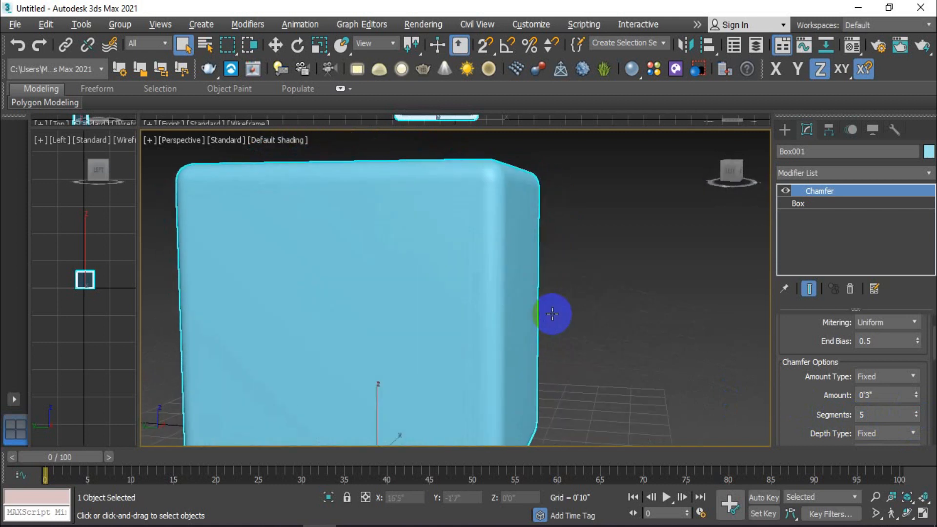
scroll(535, 345, "down", 8)
mouse_move(533, 351)
middle_mouse_down("alt")
mouse_move(476, 360)
mouse_move(524, 354)
middle_mouse_up("alt")
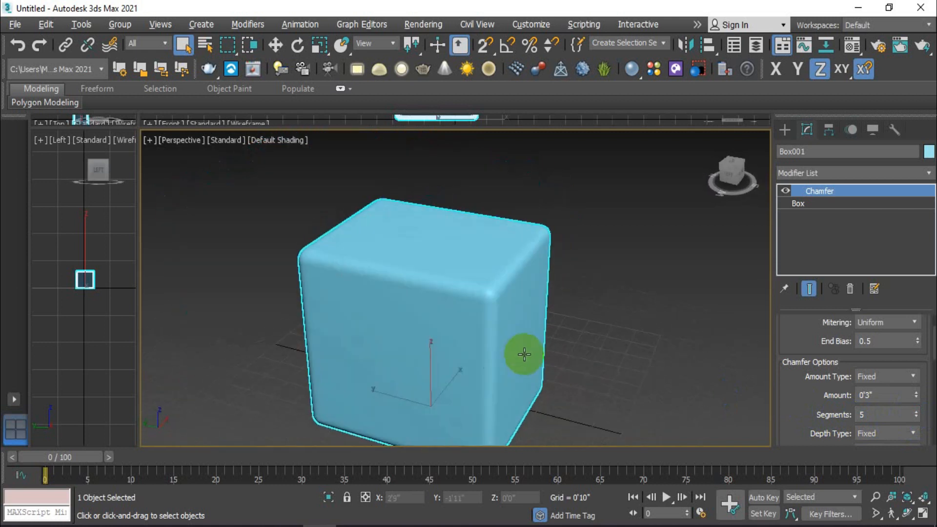
key("F4")
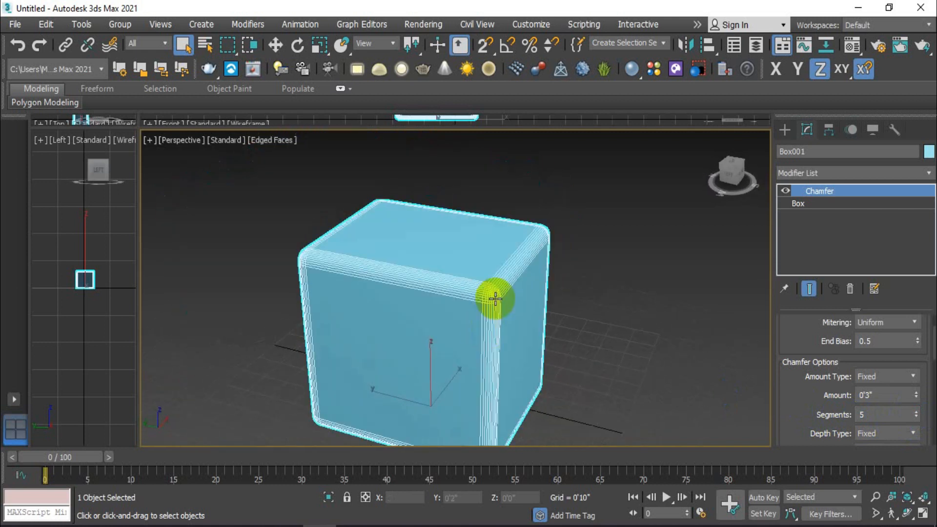
Set the chamfer amount on the box to 0'2"
scroll(493, 297, "up", 5)
scroll(494, 296, "down", 2)
middle_click_drag(509, 306, 542, 313, "alt")
left_click_drag(918, 396, 922, 454)
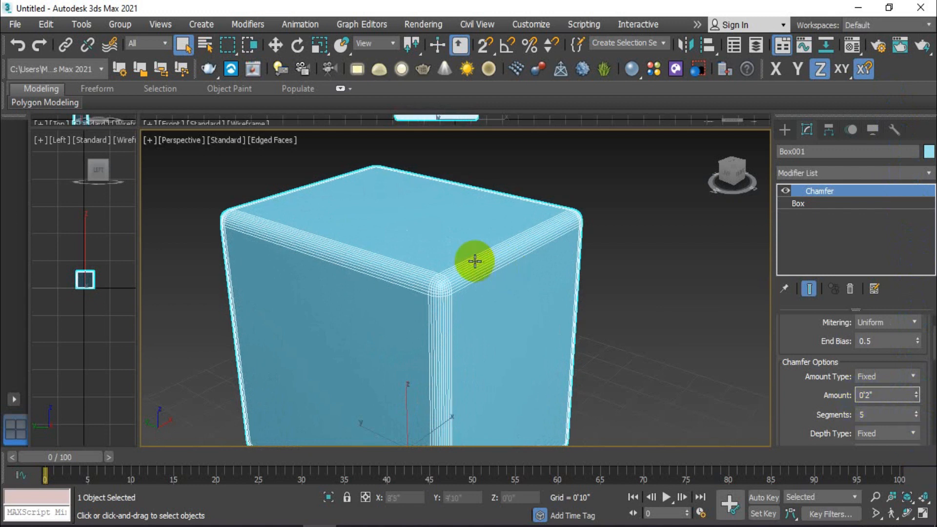
scroll(479, 274, "up", 2)
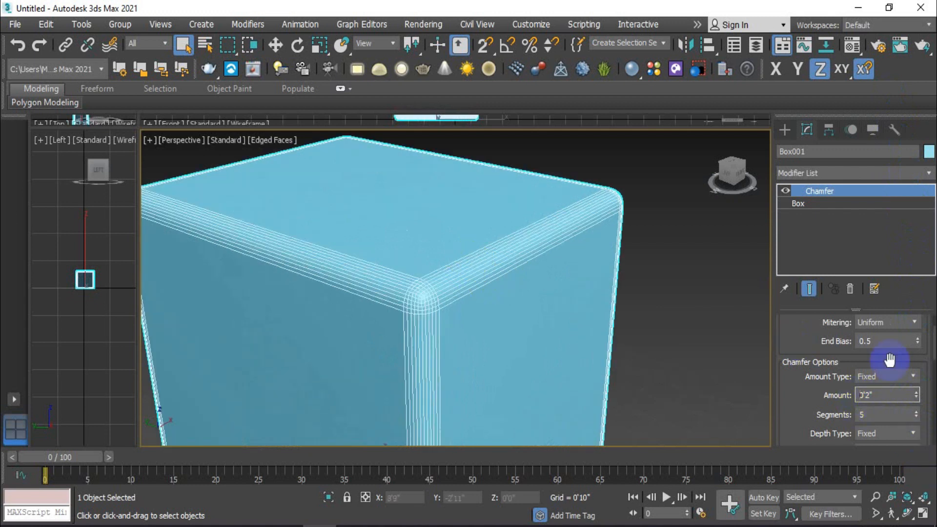
left_click_drag(915, 402, 916, 408)
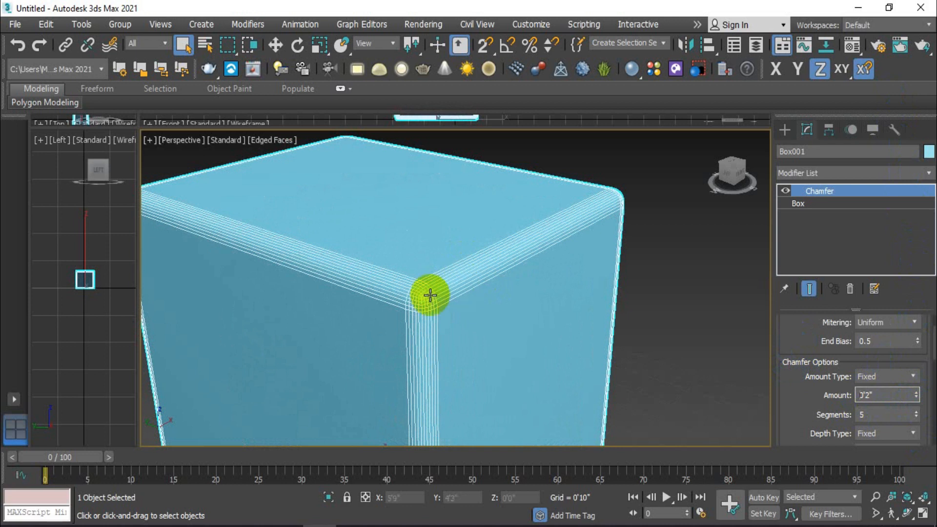
left_click(898, 393)
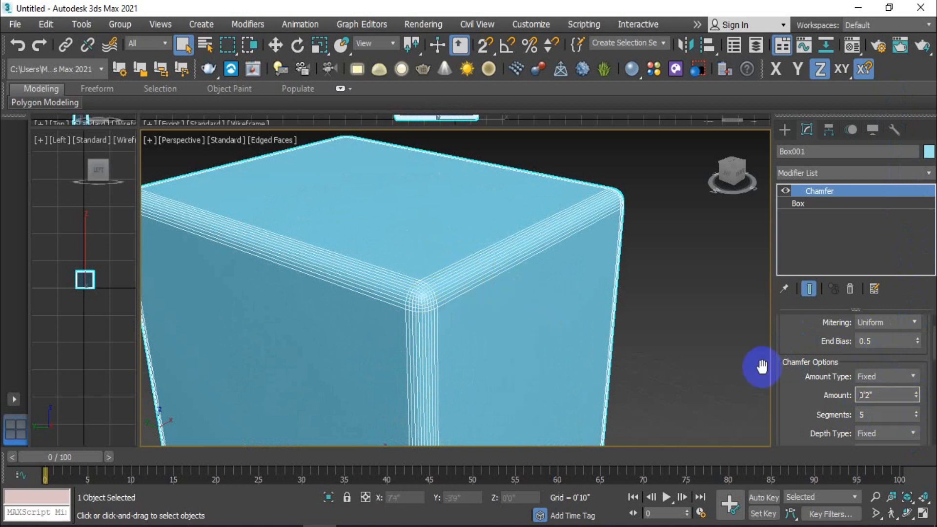
Set the chamfer's Radius Bias to 0.681 and inspect the box's edge up close
scroll(804, 405, "down", 1)
scroll(804, 404, "down", 1)
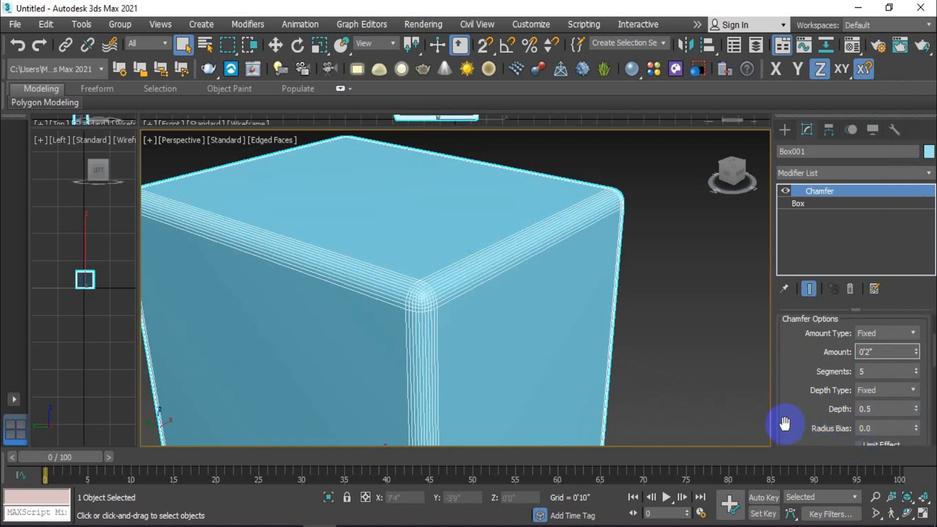
scroll(808, 410, "down", 1)
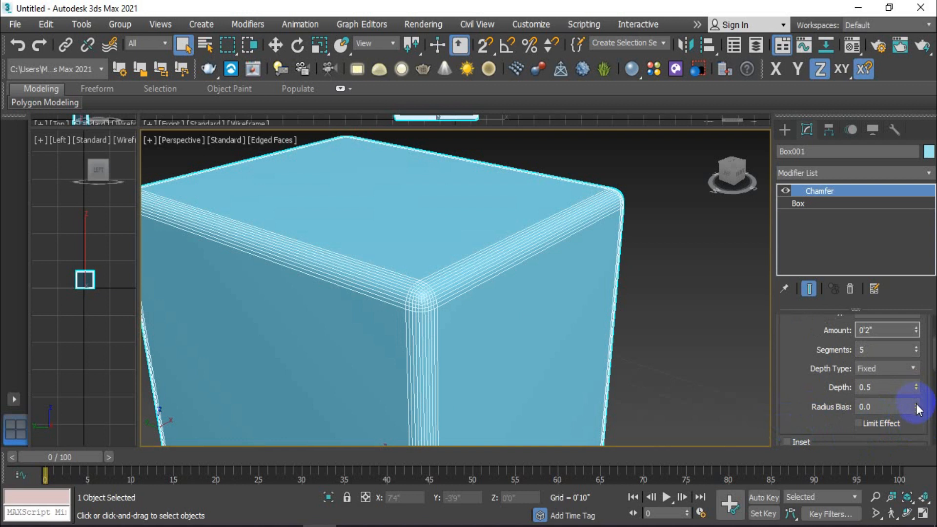
left_click_drag(916, 407, 914, 335)
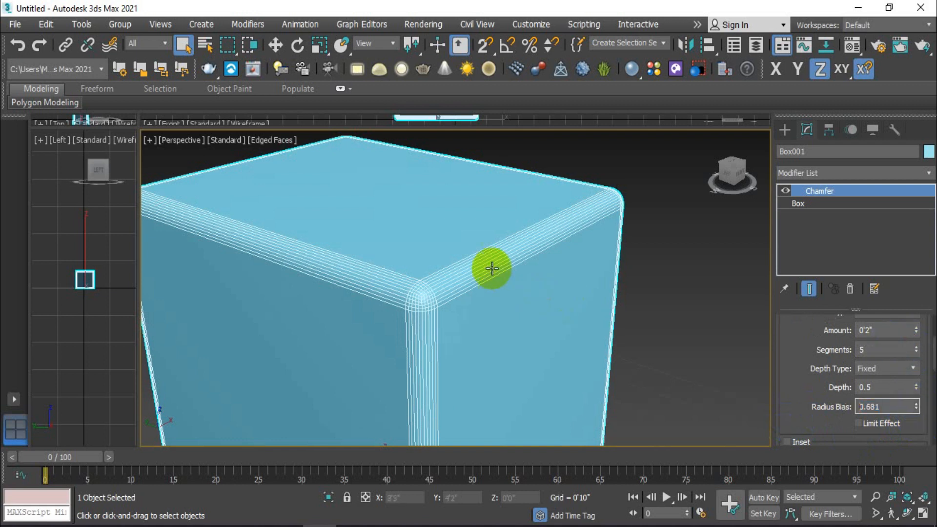
scroll(490, 261, "up", 3)
middle_click_drag(490, 261, 576, 229, "alt")
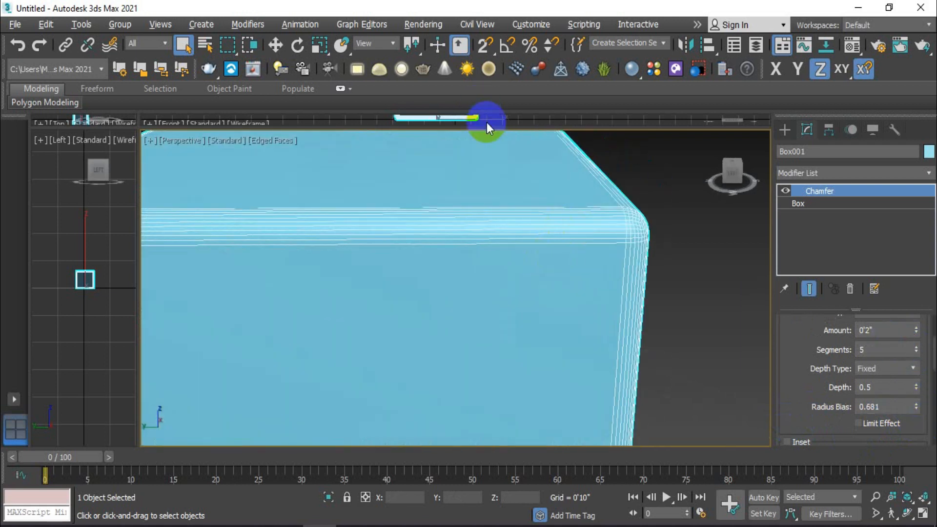
Enlarge the Front viewport and frame the box's upper-right corner up close in it
left_click_drag(487, 128, 522, 404)
scroll(501, 258, "up", 3)
scroll(440, 158, "up", 2)
middle_click_drag(441, 158, 502, 250)
scroll(503, 250, "up", 4)
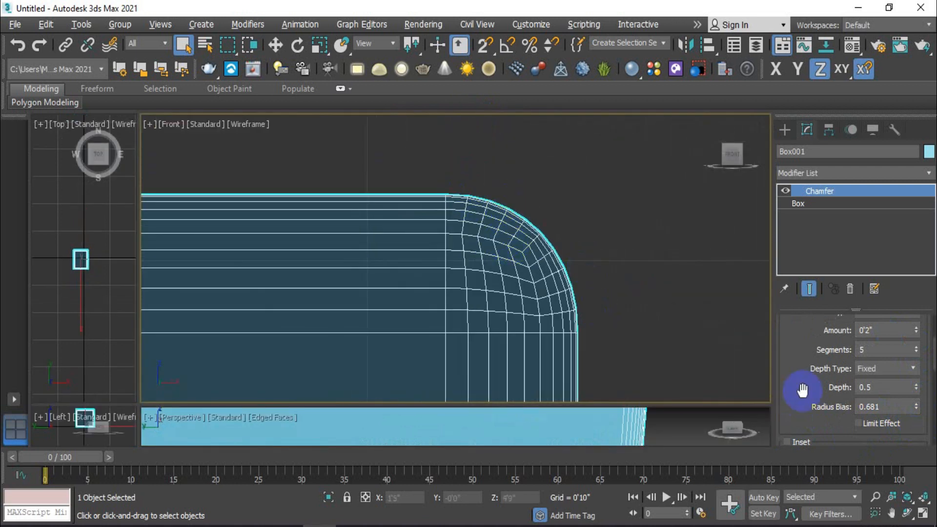
Try different Radius Bias values on the chamfer, finishing at 0.0
left_click_drag(913, 409, 915, 326)
left_click(522, 261)
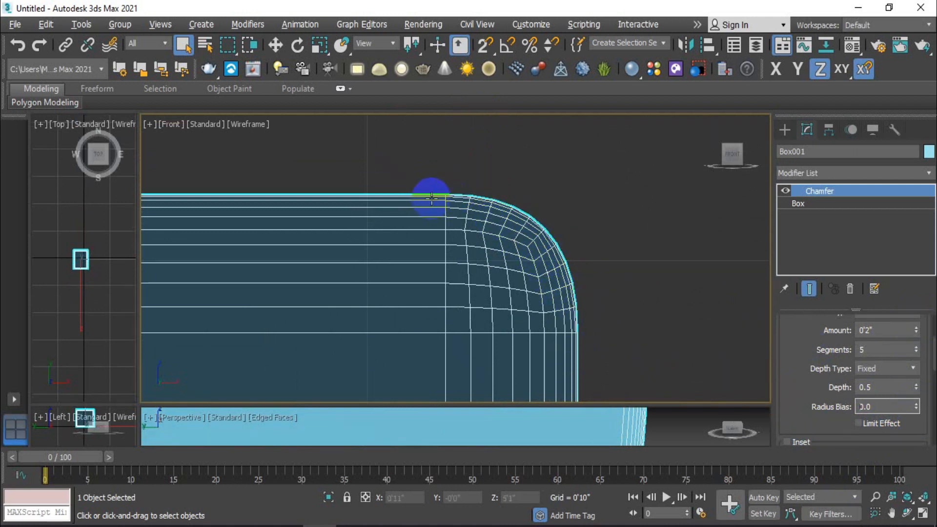
left_click_drag(916, 406, 854, 182)
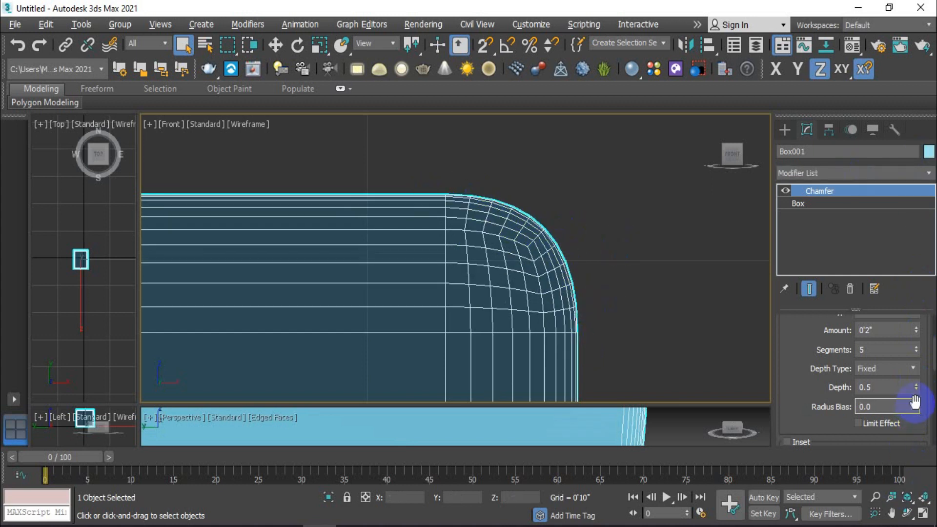
Try a chamfer depth of 0.35, and flatten the corner profile by setting the depth to -0.01
left_click_drag(917, 387, 915, 344)
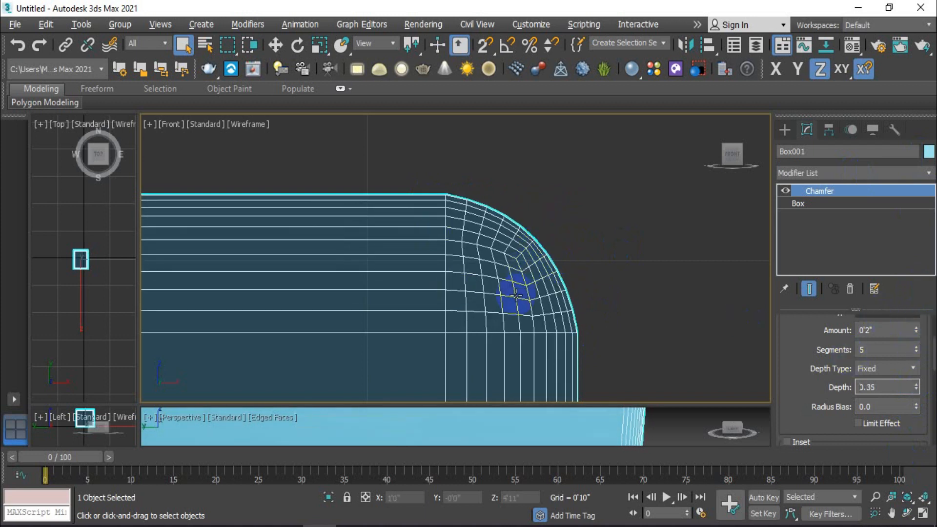
left_click_drag(916, 388, 922, 423)
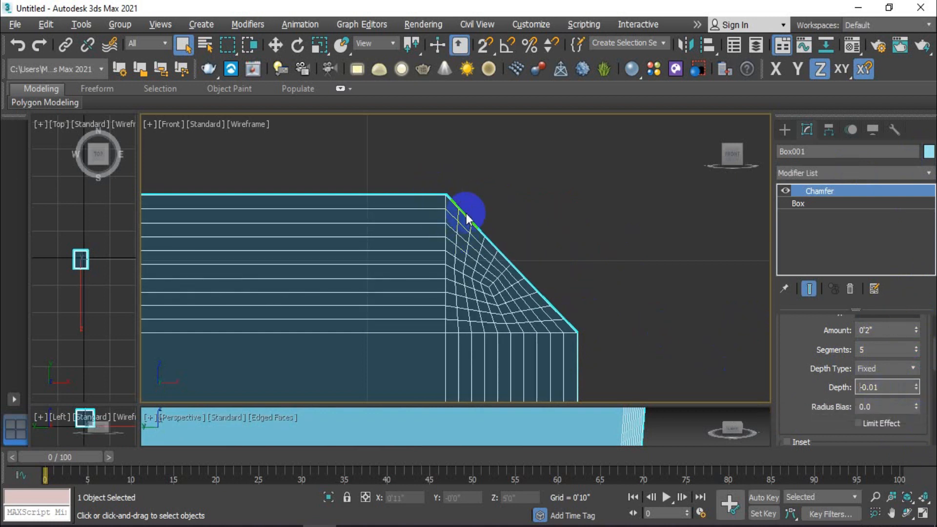
scroll(551, 262, "down", 2)
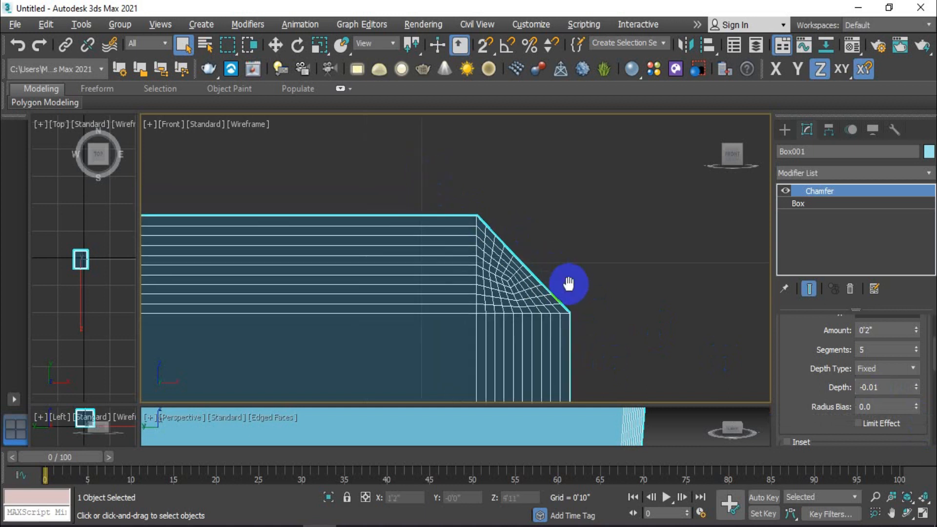
Look over the Depth Type options, keep Fixed, and raise the chamfer depth to 0.511
scroll(570, 284, "down", 1)
left_click(912, 369)
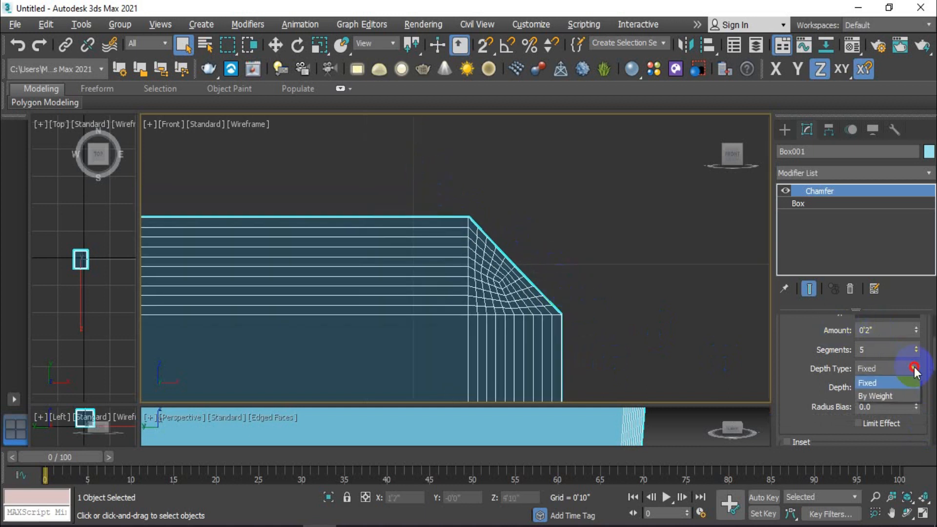
left_click(915, 366)
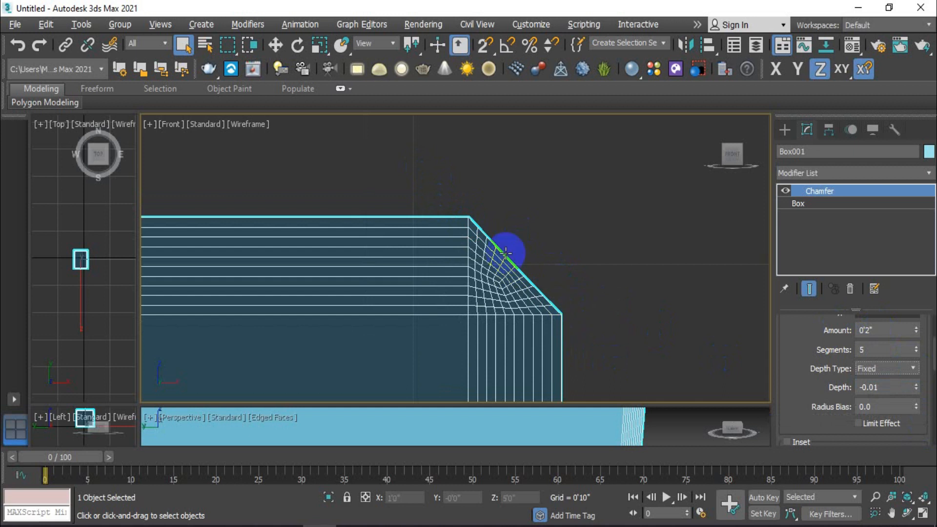
left_click_drag(916, 388, 923, 341)
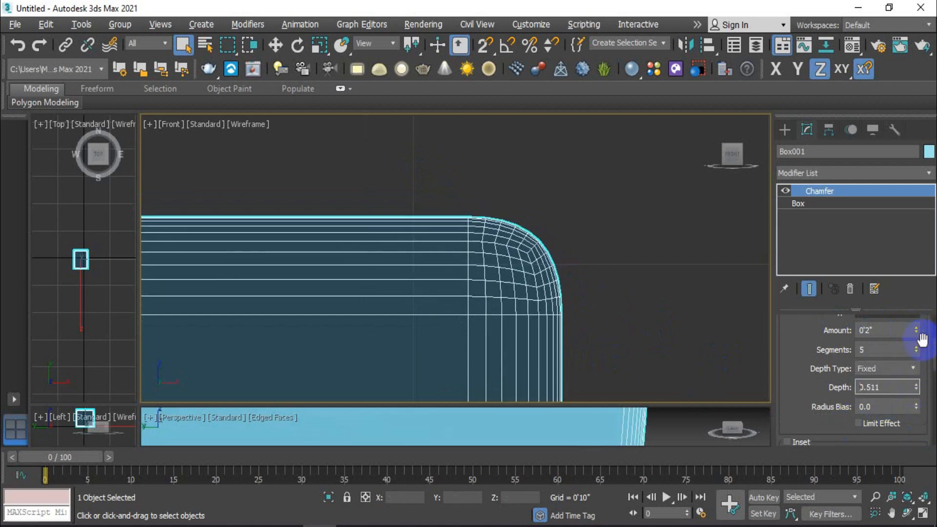
Enlarge the Perspective viewport and inspect the box's rounded corner up close in it
left_click_drag(664, 404, 612, 145)
middle_click_drag(601, 312, 579, 306, "alt")
scroll(884, 426, "down", 3)
scroll(876, 409, "up", 3)
scroll(600, 341, "up", 5)
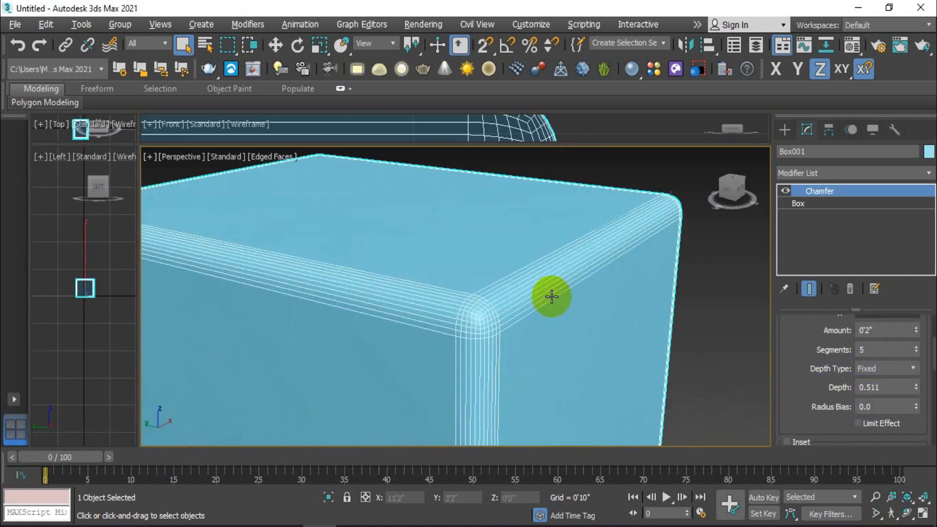
Try the chamfer amount types By Weight, By Crease Weight and Legacy on the box, and return to Fixed
scroll(815, 383, "up", 4)
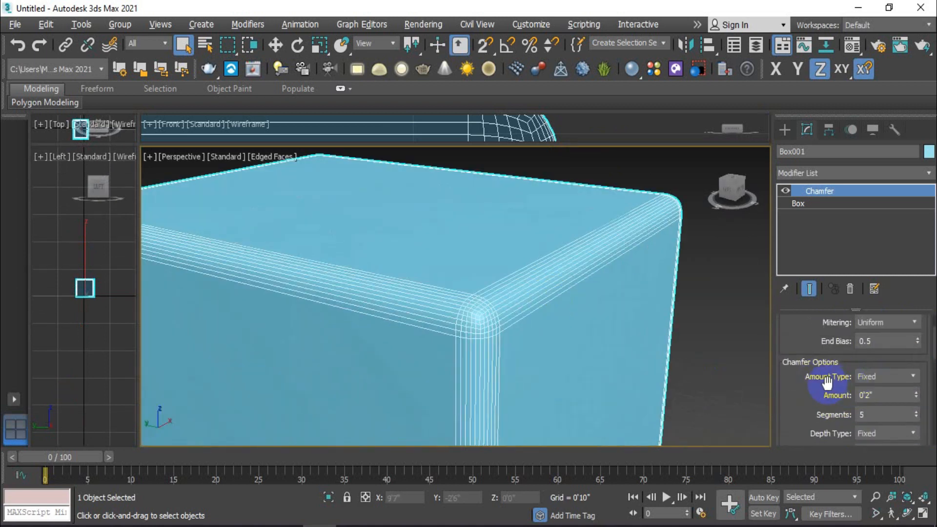
left_click(914, 376)
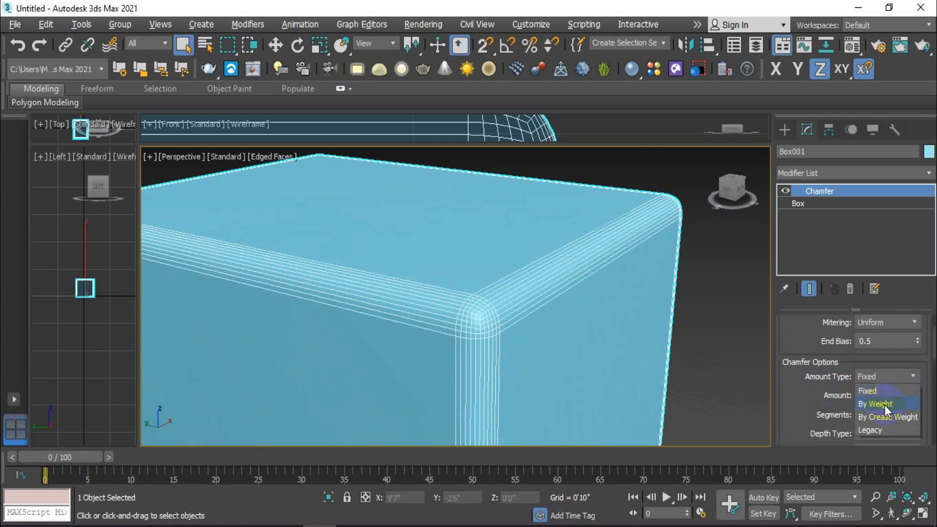
left_click(885, 405)
left_click(903, 379)
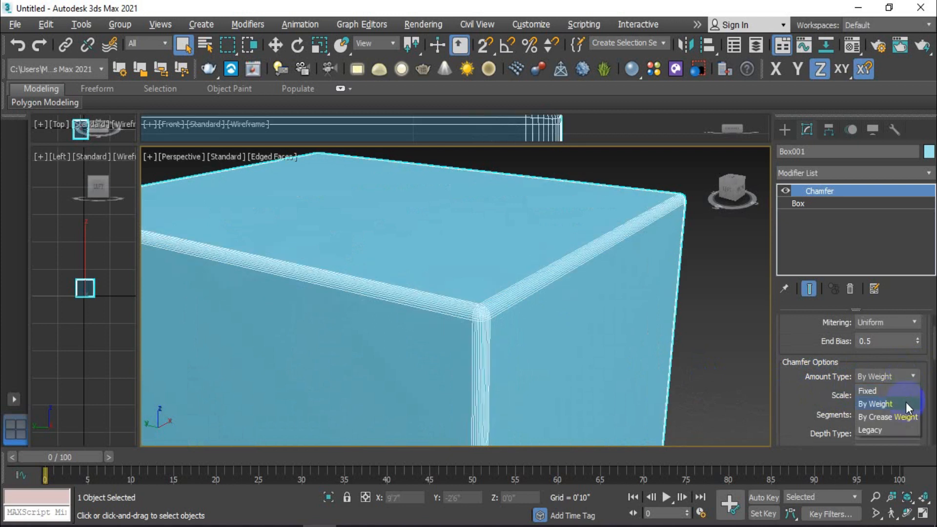
left_click(903, 417)
left_click(896, 377)
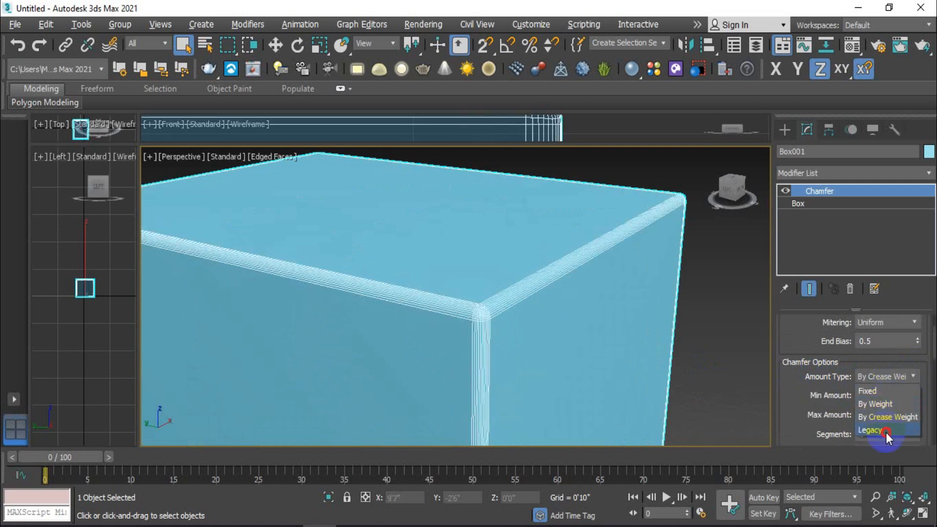
left_click(886, 433)
middle_click_drag(533, 291, 561, 306, "alt")
scroll(533, 313, "down", 5)
left_click(910, 376)
left_click(894, 390)
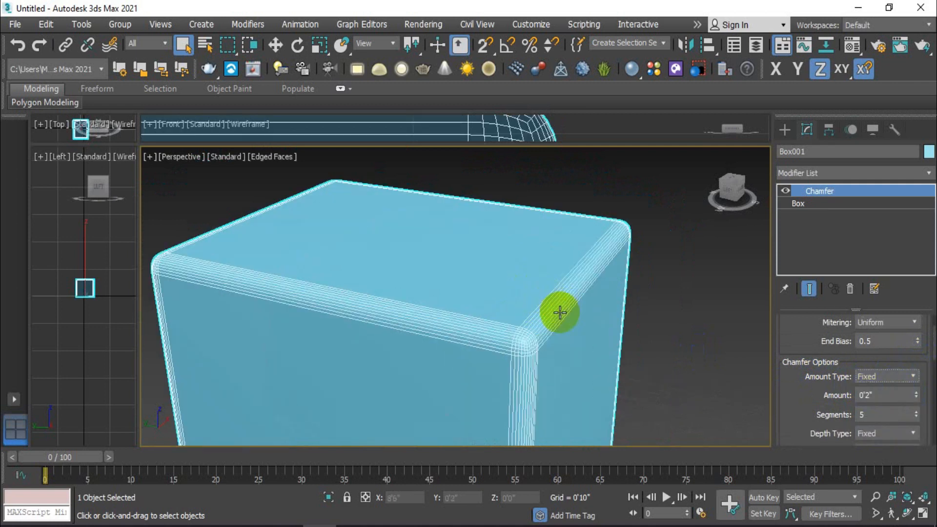
Try the Quad, Tri, Radial and Patch mitering options on the chamfer's corners, and switch back to Uniform
scroll(778, 360, "up", 3)
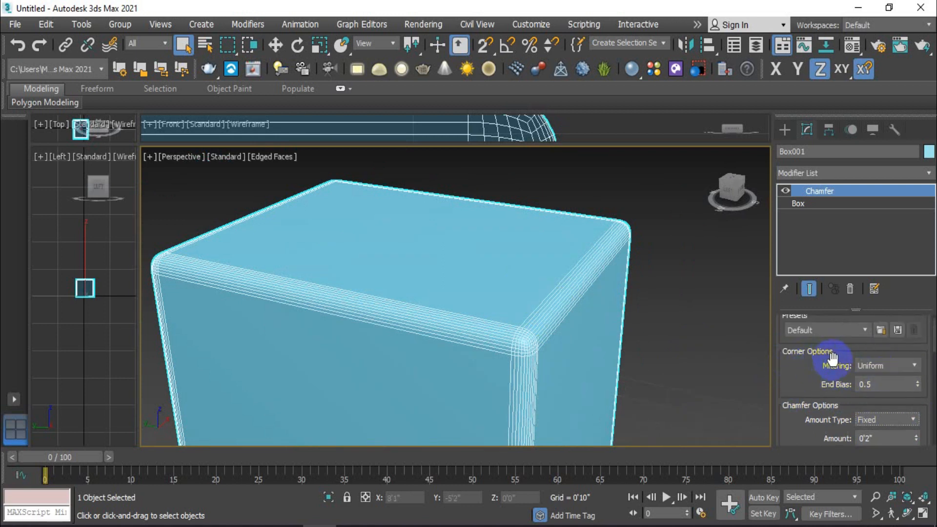
left_click(913, 365)
left_click(893, 381)
left_click(902, 365)
left_click(888, 392)
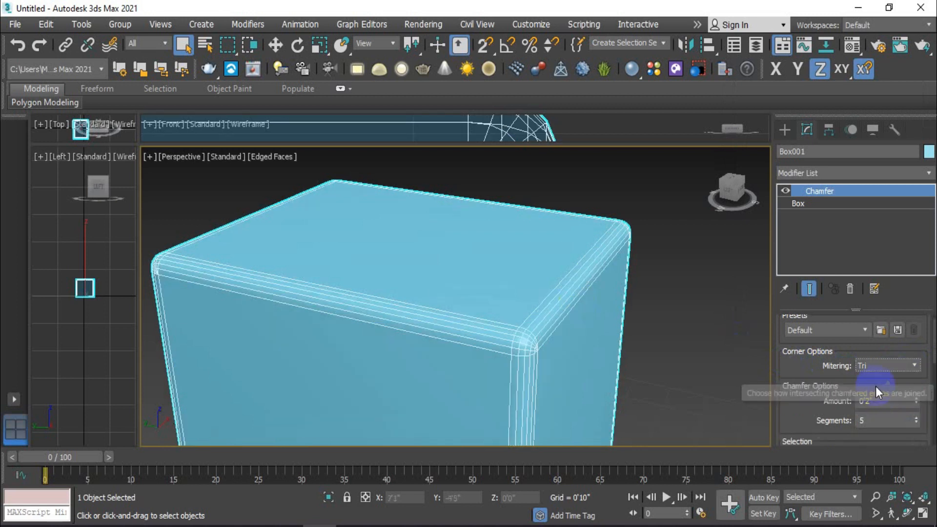
left_click(909, 366)
left_click(886, 418)
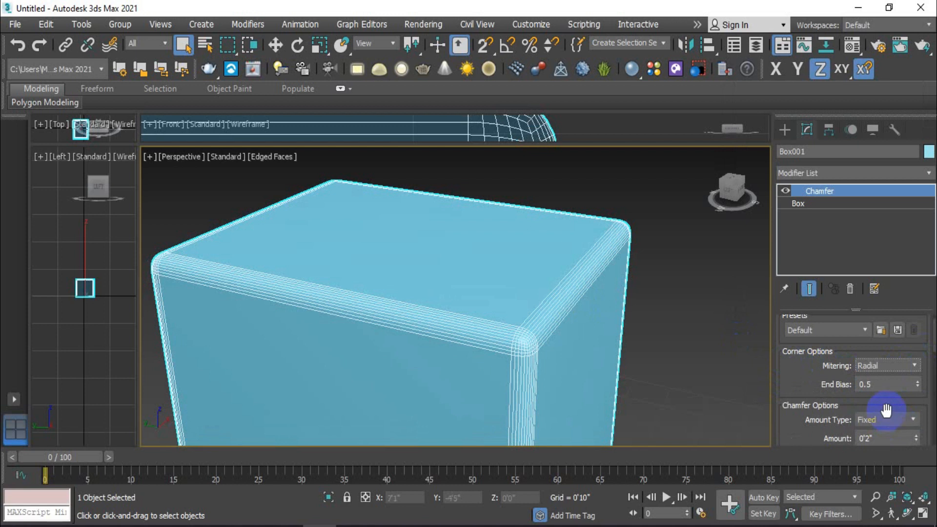
left_click(906, 365)
left_click(888, 432)
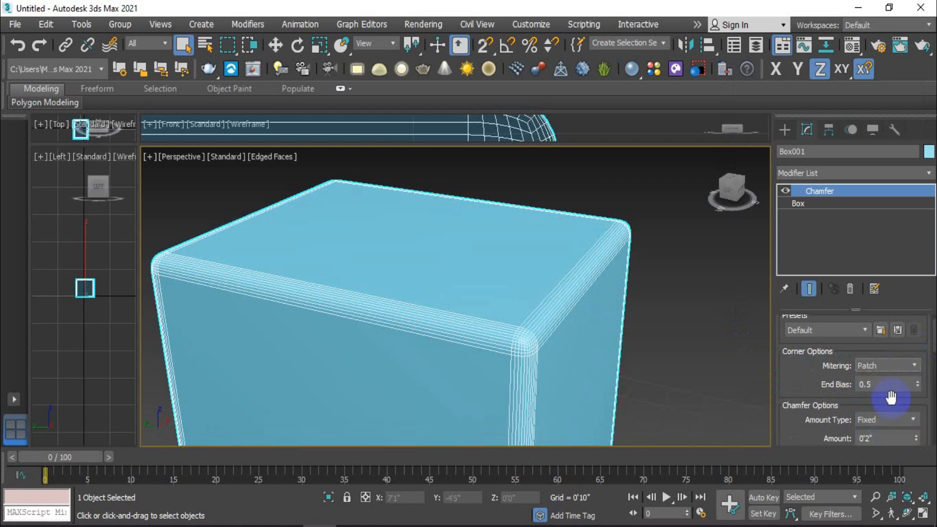
left_click(912, 367)
scroll(560, 306, "up", 2)
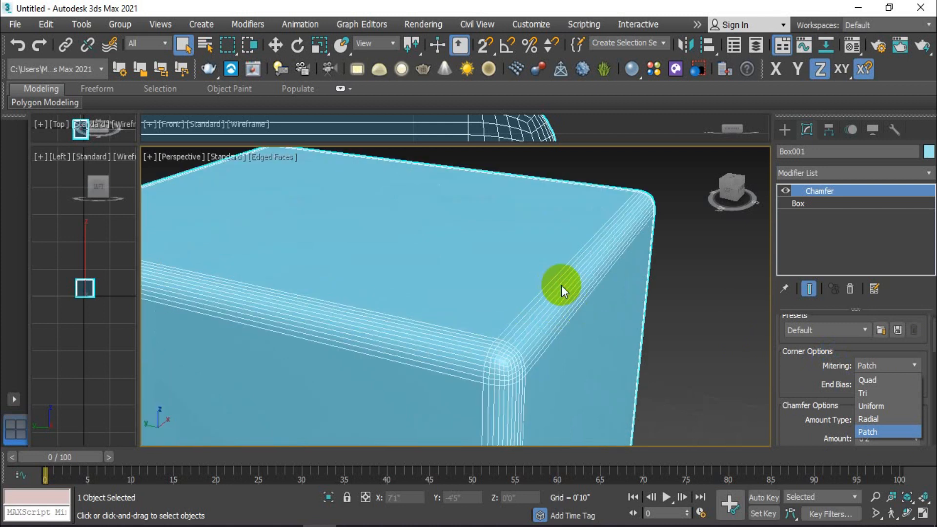
left_click(888, 403)
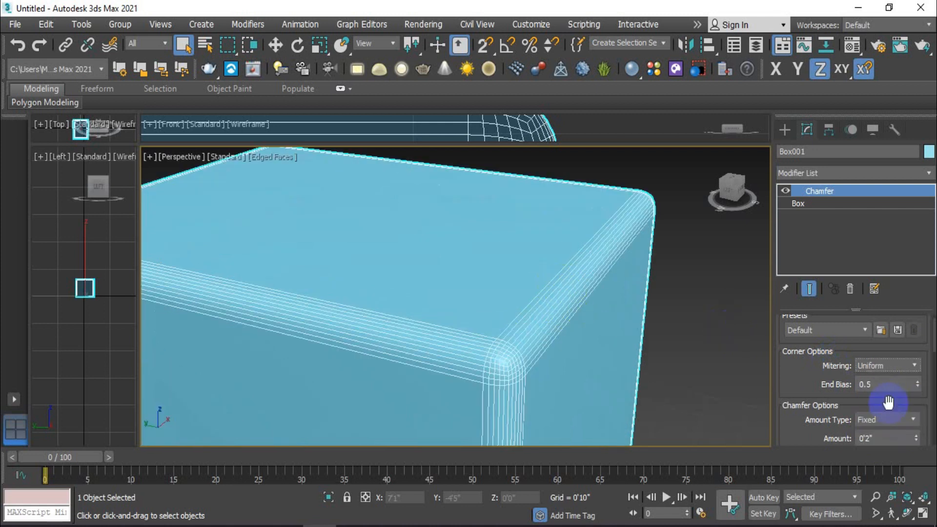
Compare Quad and Tri mitering on the box's corner up close, and restore Uniform
left_click(895, 370)
left_click(888, 384)
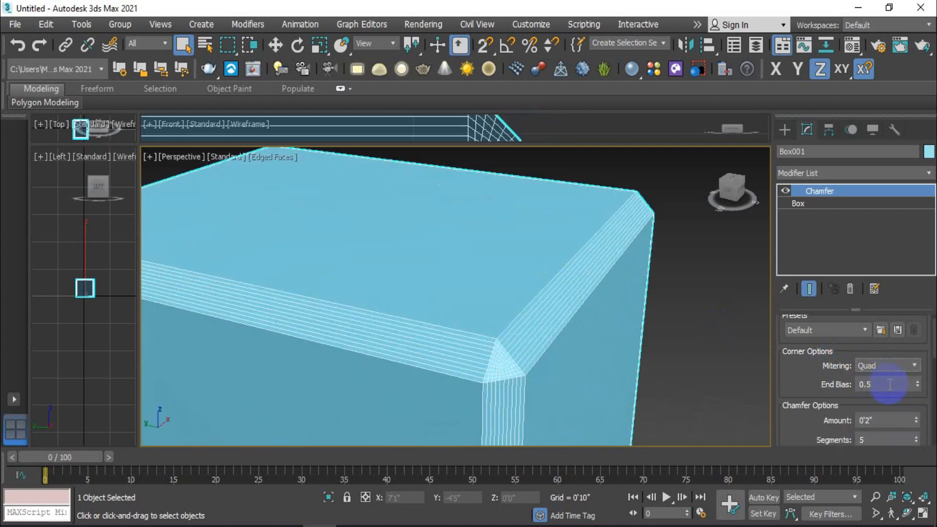
left_click(894, 365)
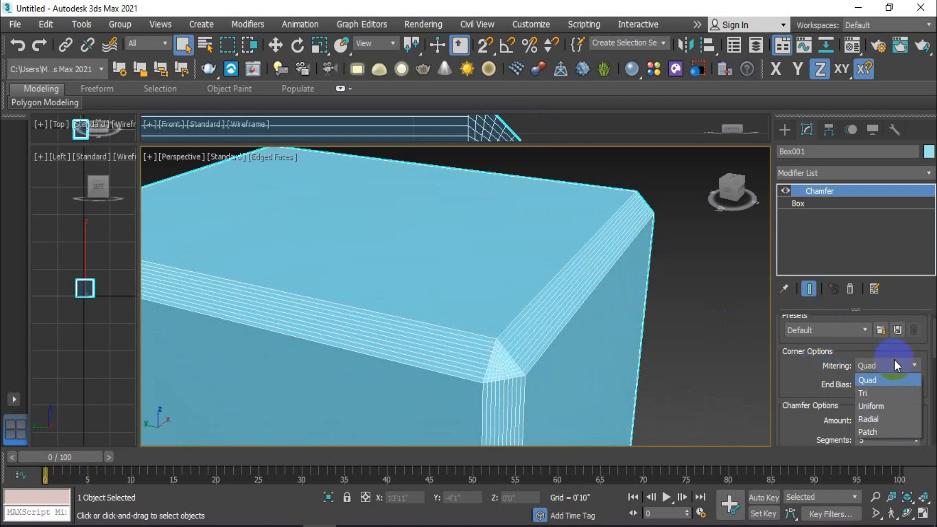
left_click(885, 393)
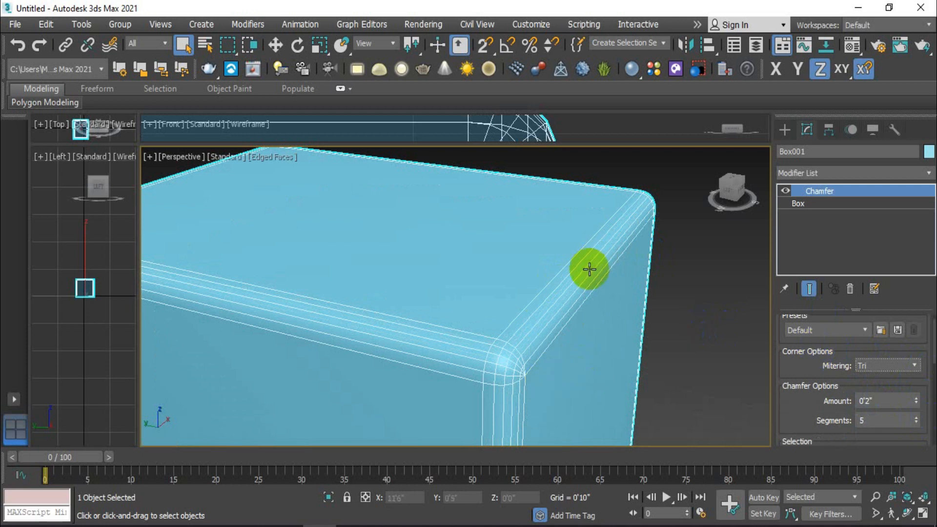
left_click(905, 366)
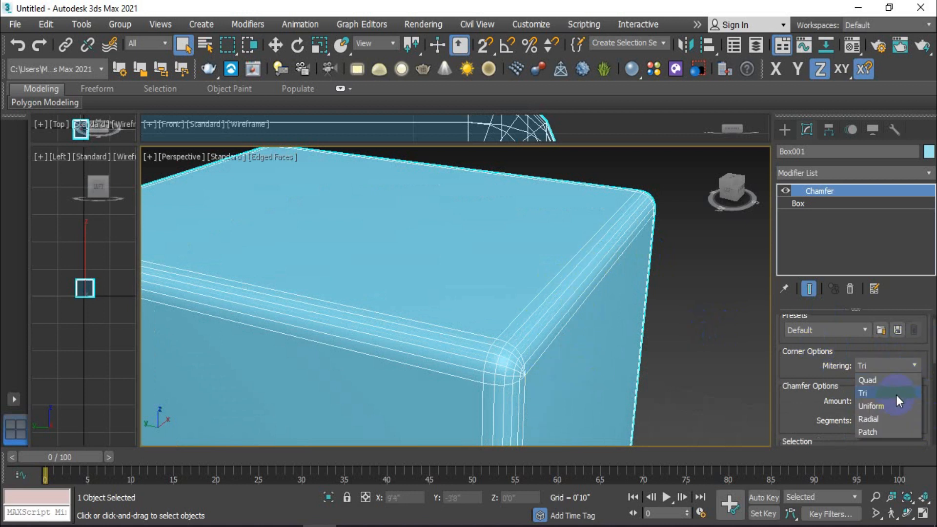
left_click(892, 407)
View the whole chamfered box and delete it from the scene
scroll(505, 347, "down", 2)
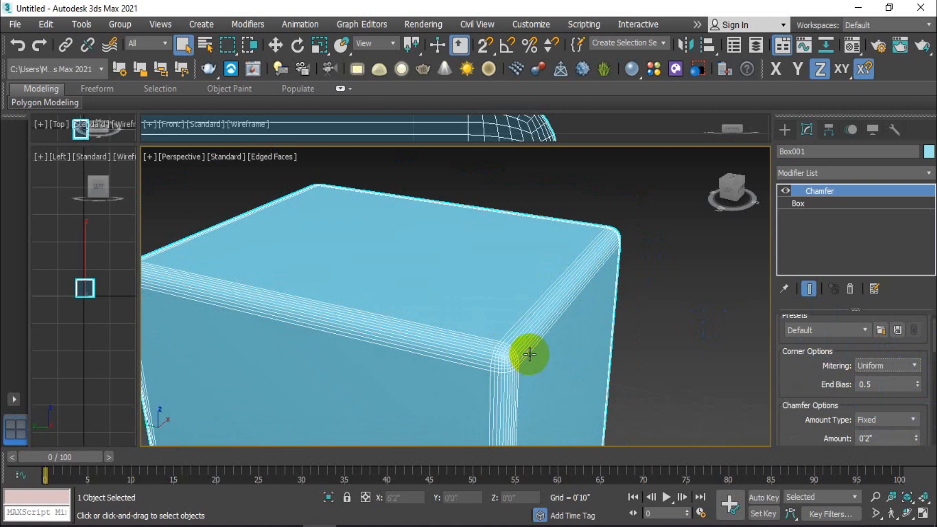
scroll(650, 281, "down", 5)
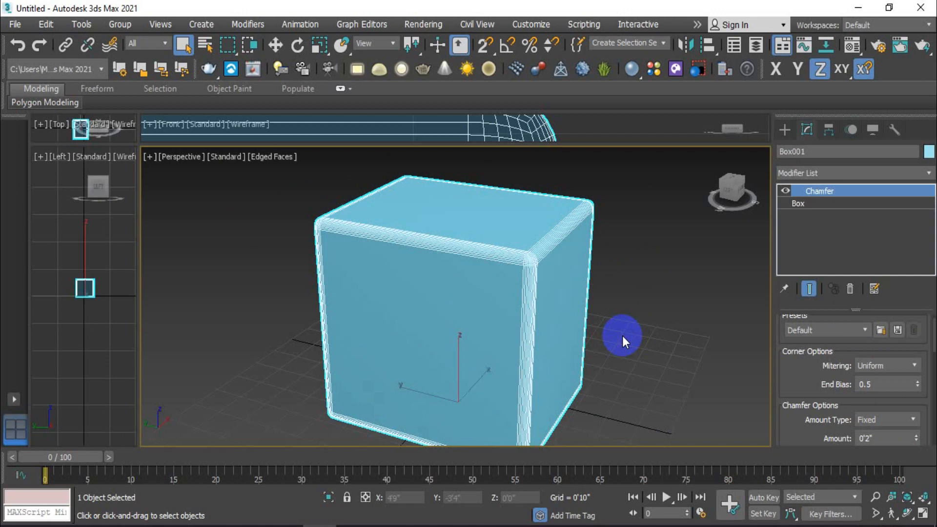
scroll(552, 247, "up", 4)
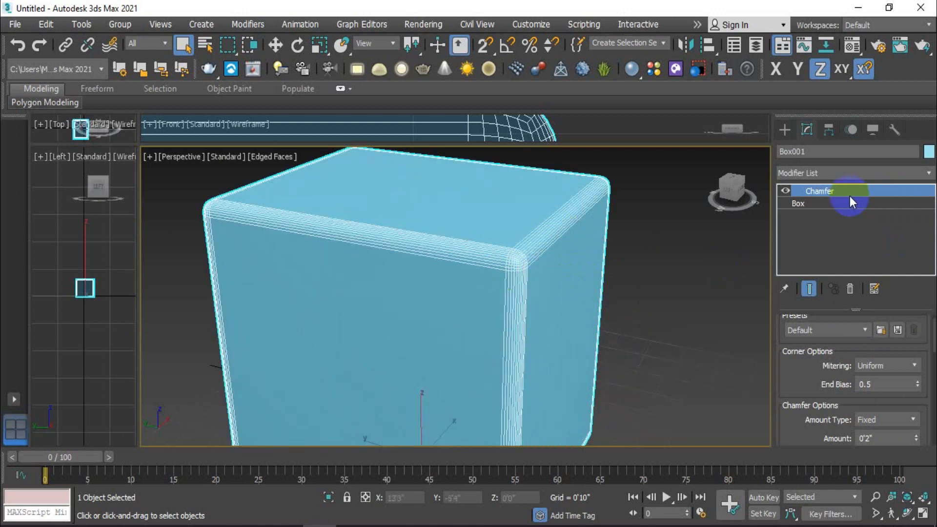
key("Delete")
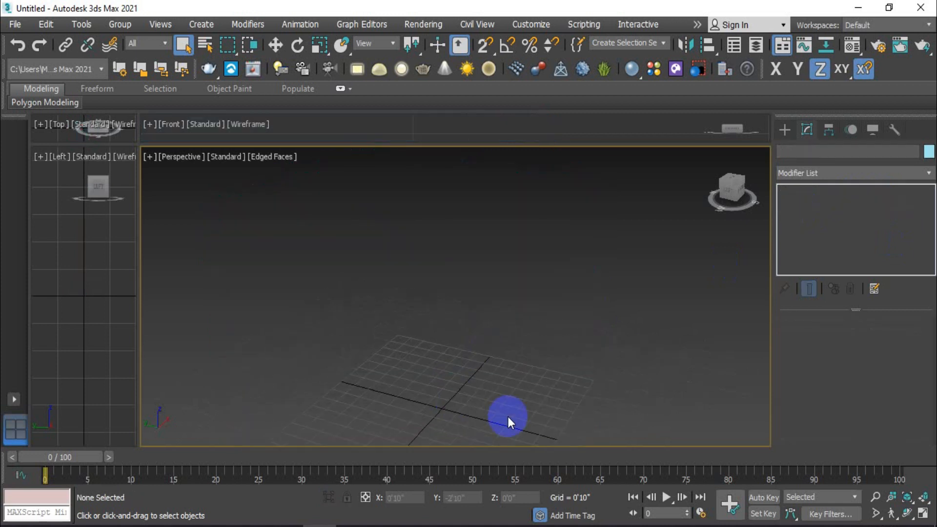
Create a plane about 17'8" long and 24'7" wide across the grid in the Perspective view
middle_click_drag(523, 318, 519, 338, "alt")
left_click(786, 129)
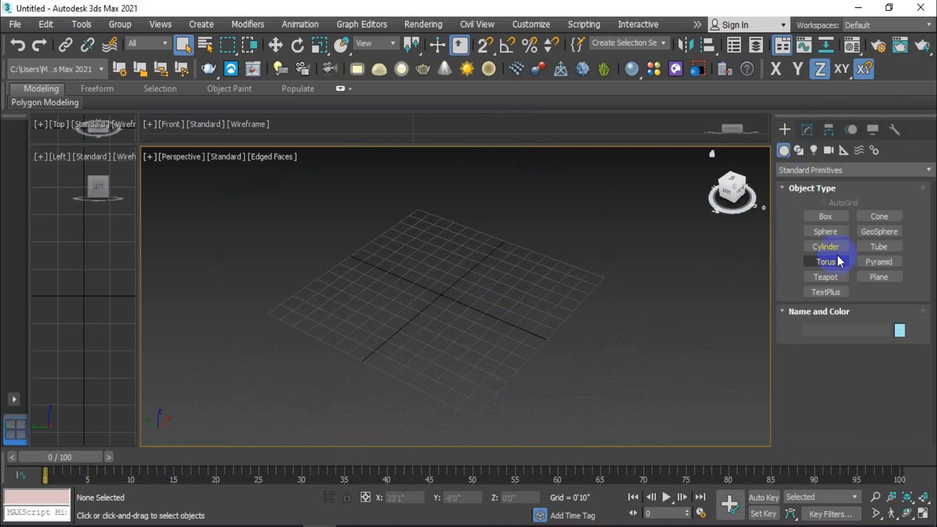
left_click(878, 277)
scroll(479, 387, "down", 3)
left_click_drag(441, 287, 464, 386)
Raise the plane above the grid to a Z of about 1'11", and return to plain selection
left_click(274, 43)
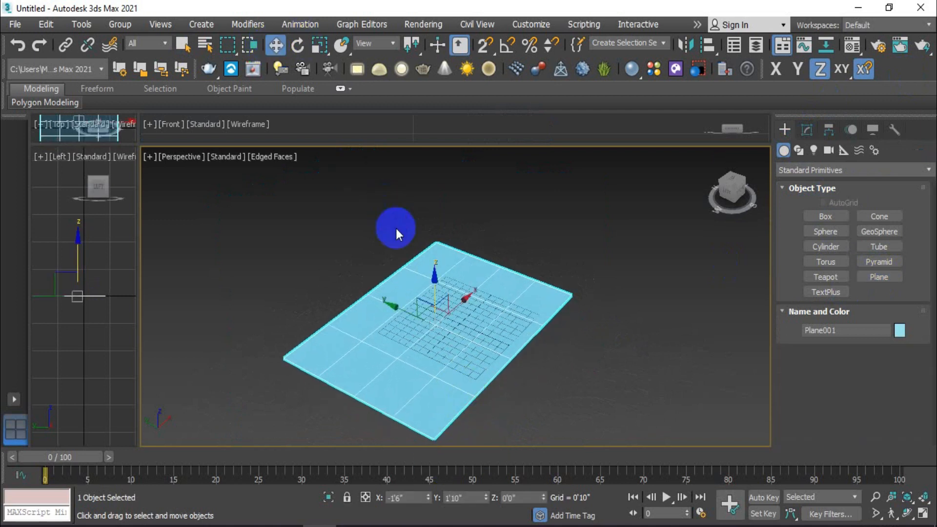
left_click_drag(435, 274, 432, 262)
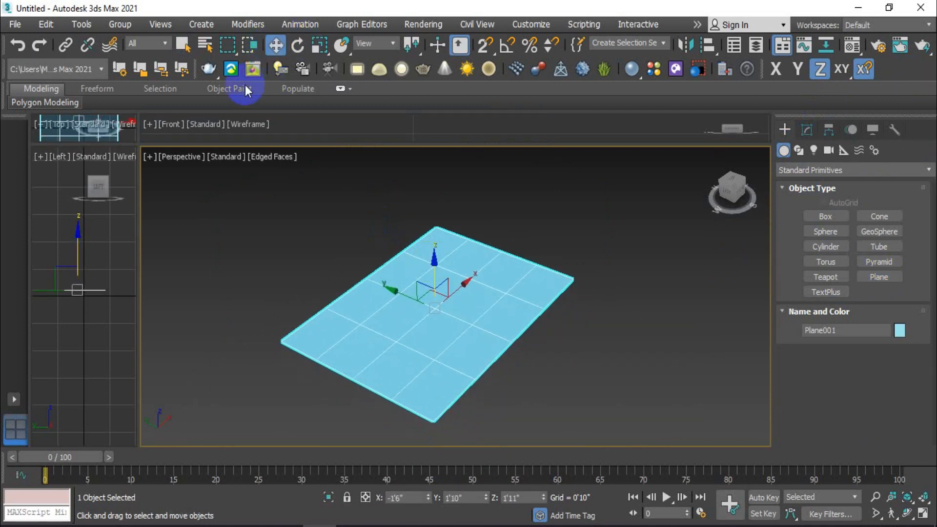
left_click(182, 45)
Increase the plane's subdivisions to 43 length segments and 54 width segments
left_click(806, 130)
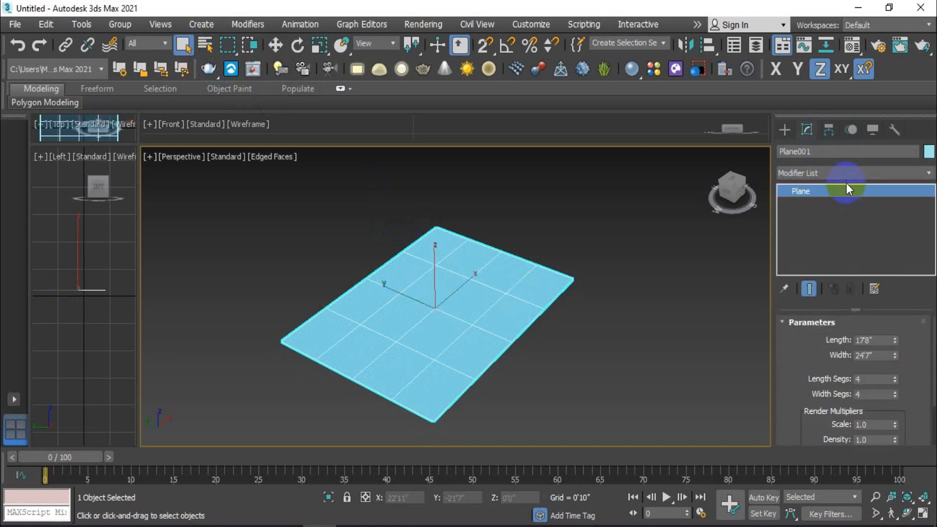
scroll(812, 373, "down", 3)
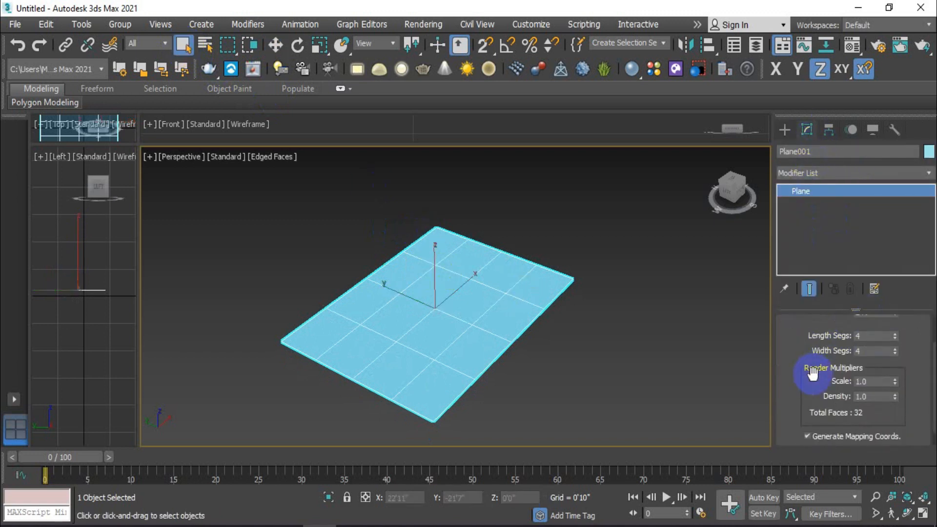
left_click_drag(895, 336, 893, 306)
left_click_drag(895, 353, 895, 314)
Apply the Wave modifier to the subdivided plane
middle_click_drag(475, 382, 512, 371)
left_click(824, 171)
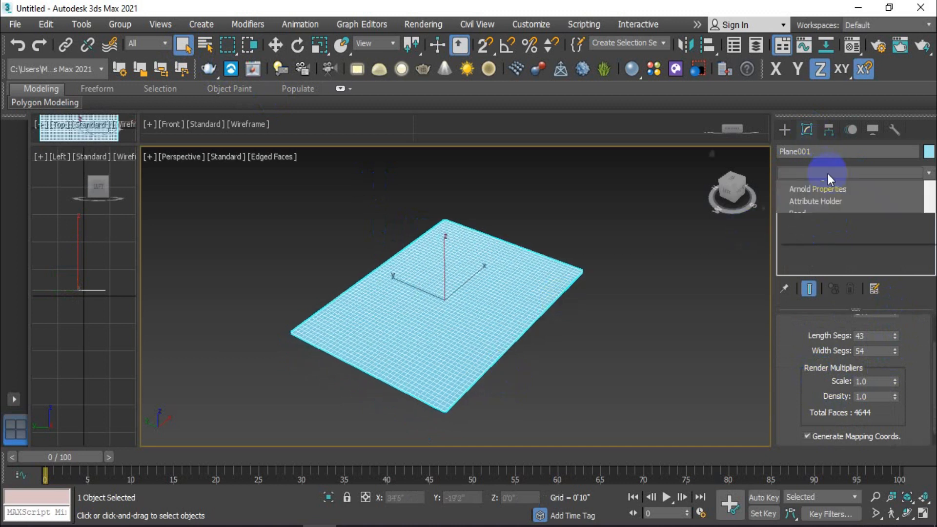
scroll(852, 391, "down", 6)
left_click_drag(930, 282, 929, 483)
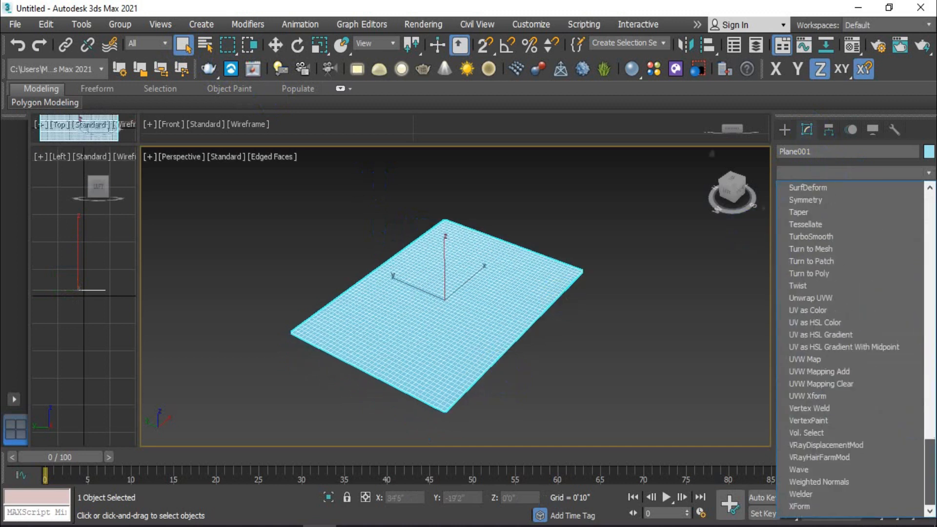
left_click(804, 468)
Raise the wave's Amplitude 1 to about 1'1" and inspect the rippled plane from a low angle
middle_click_drag(556, 375, 541, 368, "alt")
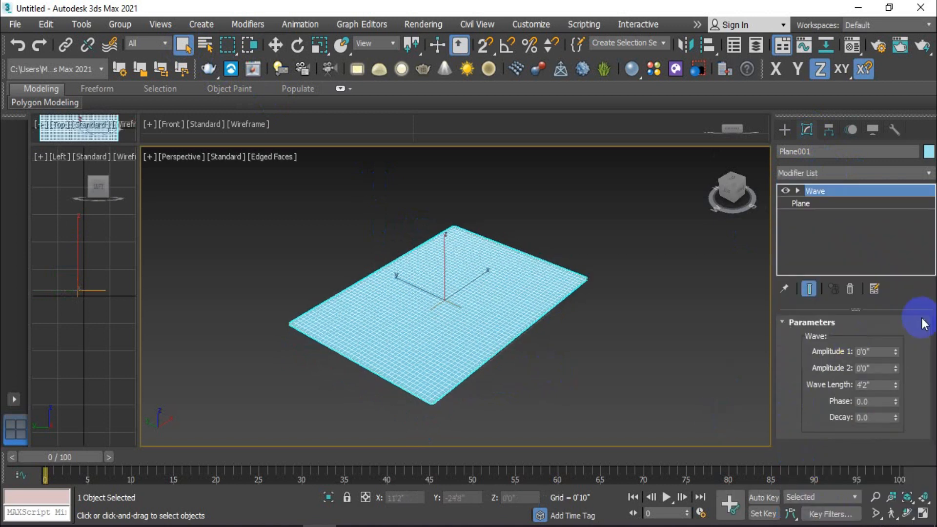
middle_click_drag(557, 347, 569, 373, "ctrl+alt")
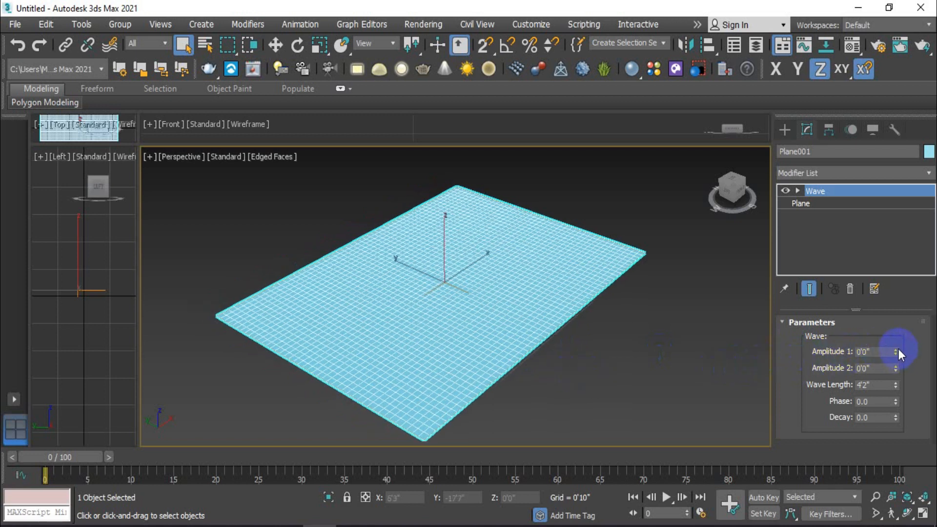
left_click_drag(898, 347, 887, 277)
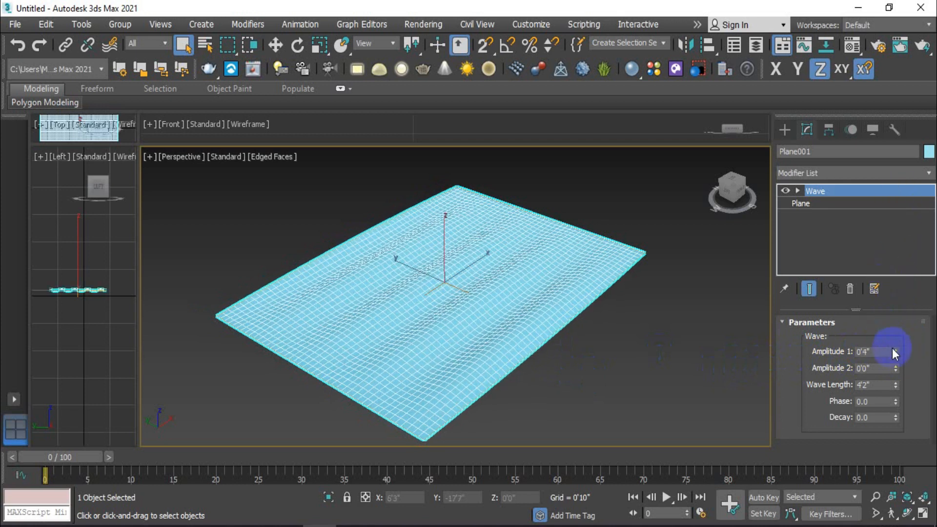
left_click_drag(895, 350, 894, 289)
middle_click_drag(498, 391, 628, 362, "alt")
middle_click_drag(698, 388, 646, 384, "alt")
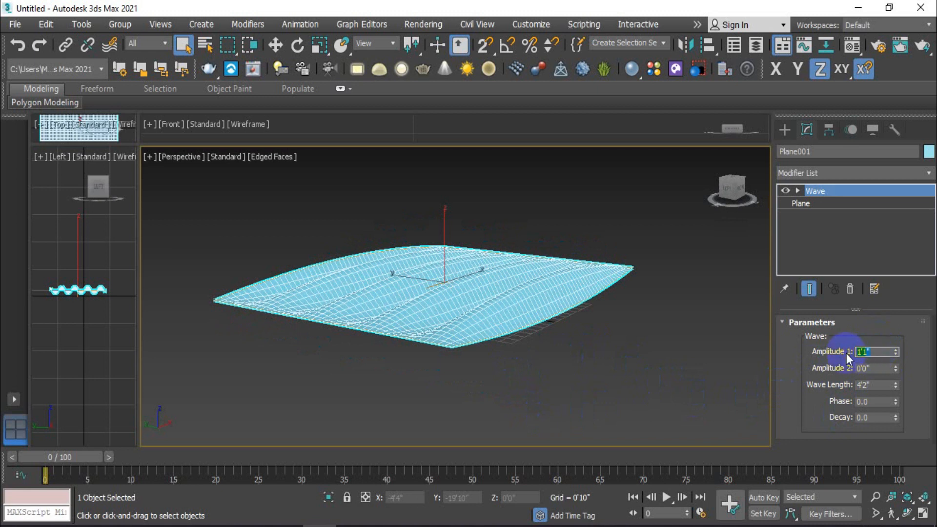
Set the wave's Amplitude 1 and Amplitude 2 both to 1'0", and turn off the edged-faces display in the perspective view
key("Return")
left_click(842, 369)
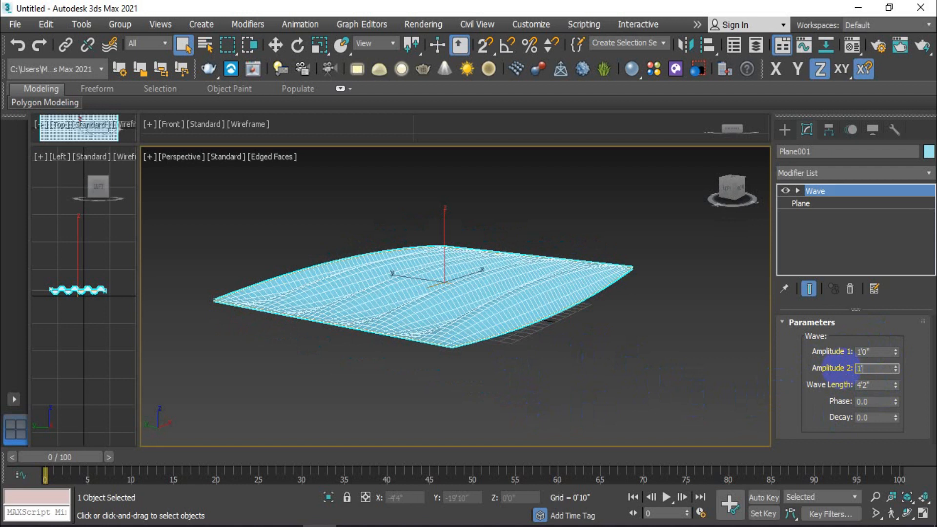
key("Return")
left_click(525, 371)
mouse_move(557, 358)
middle_mouse_down("alt")
mouse_move(573, 341)
mouse_move(559, 373)
mouse_move(576, 363)
mouse_move(558, 359)
mouse_move(553, 322)
mouse_move(546, 362)
middle_mouse_up("alt")
key("F4")
left_click(508, 337)
scroll(508, 336, "down", 2)
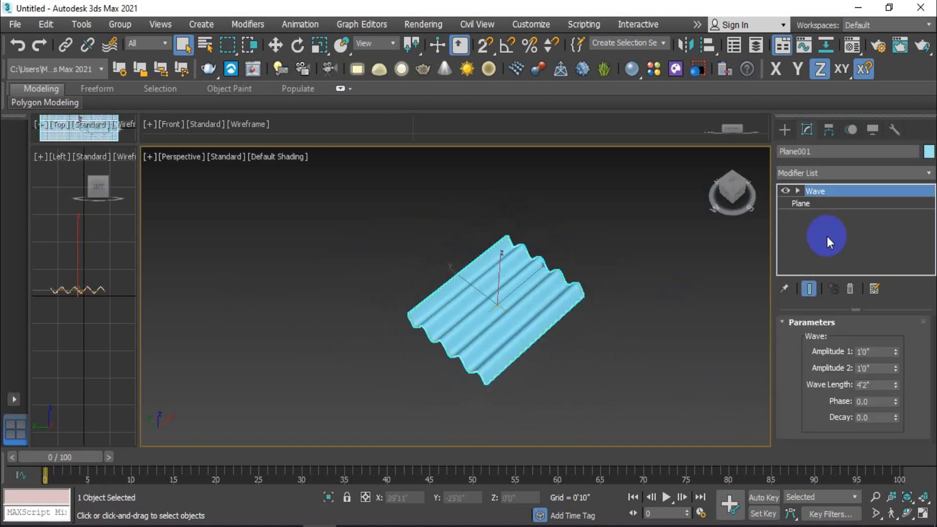
Enlarge the base plane beneath the Wave modifier to about 30'7" long and 62'10" wide
left_click(836, 204)
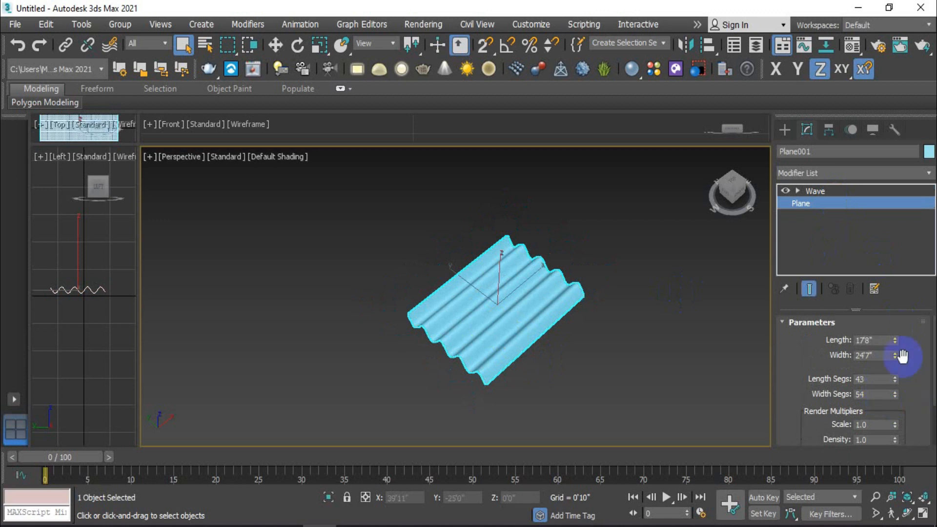
left_click_drag(895, 355, 899, 289)
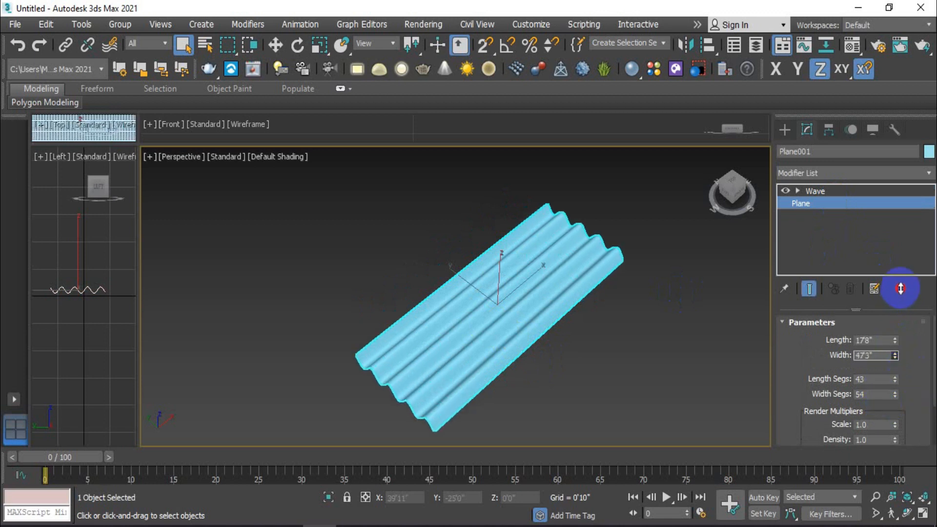
left_click_drag(896, 349, 899, 291)
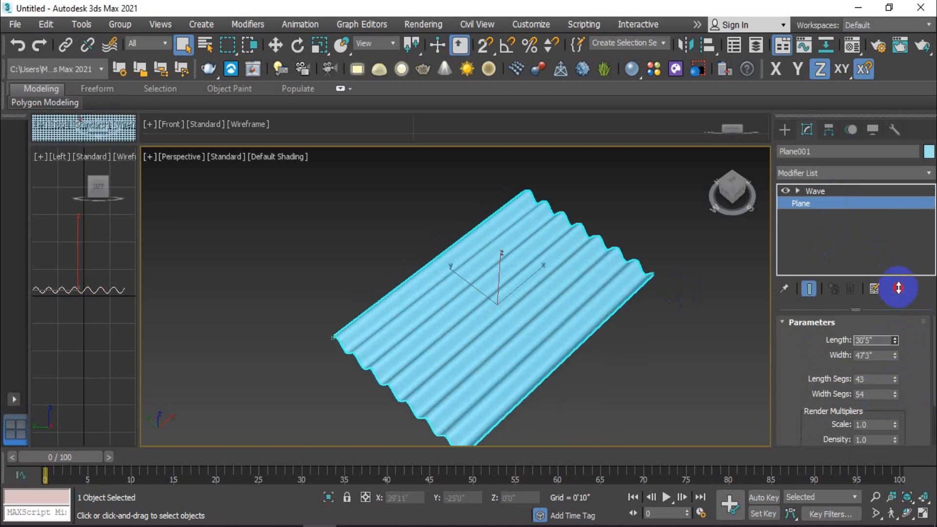
scroll(601, 337, "down", 3)
middle_click_drag(601, 337, 591, 343)
left_click_drag(896, 356, 893, 322)
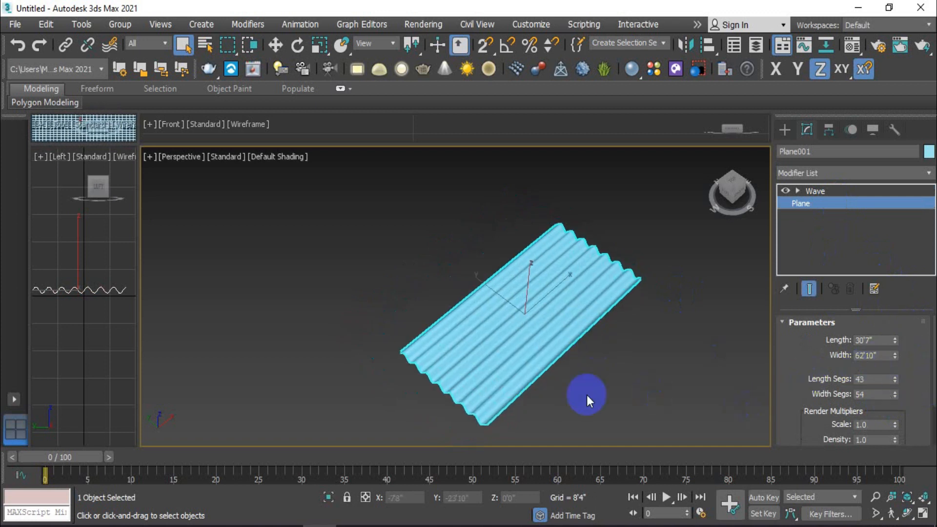
scroll(578, 375, "up", 2)
scroll(578, 375, "down", 2)
middle_click_drag(579, 379, 578, 336, "alt")
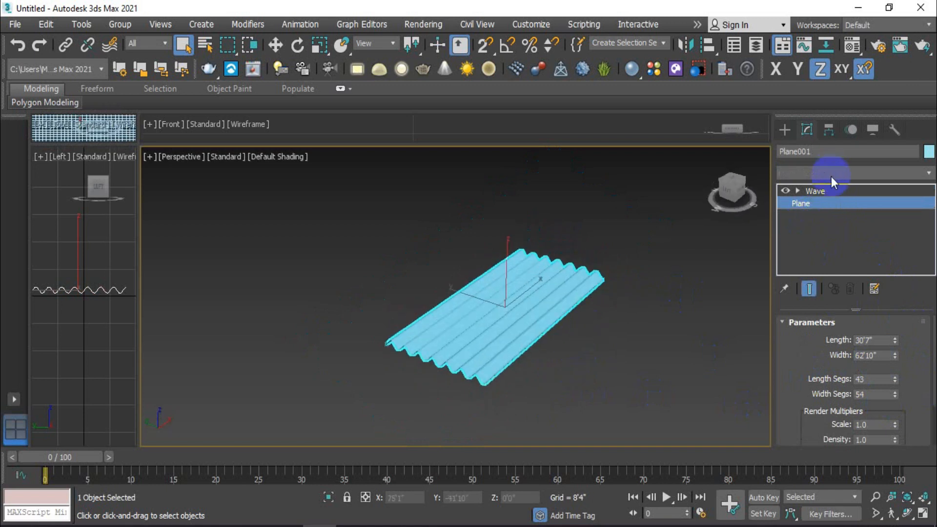
Try several Wave Length values on the Wave modifier, including about 3'1", and settle on about 5'5"
left_click(833, 191)
mouse_move(897, 385)
left_mouse_down()
mouse_move(894, 339)
mouse_move(891, 376)
left_mouse_up()
middle_click_drag(446, 372, 564, 367, "alt")
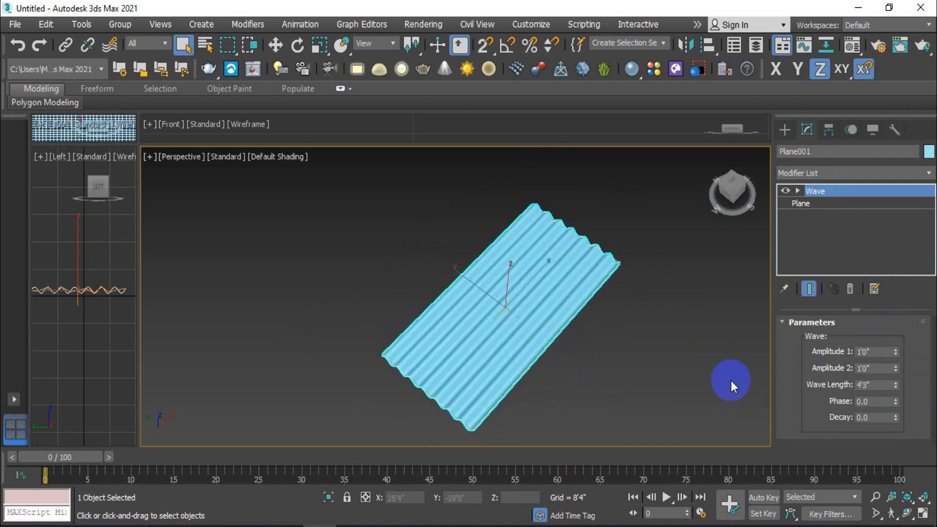
left_click_drag(894, 384, 893, 349)
mouse_move(526, 409)
middle_mouse_down("alt")
mouse_move(541, 351)
mouse_move(655, 357)
middle_mouse_up("alt")
left_click_drag(897, 387, 903, 427)
mouse_move(621, 334)
middle_mouse_down("alt")
mouse_move(610, 380)
mouse_move(648, 297)
mouse_move(635, 349)
middle_mouse_up("alt")
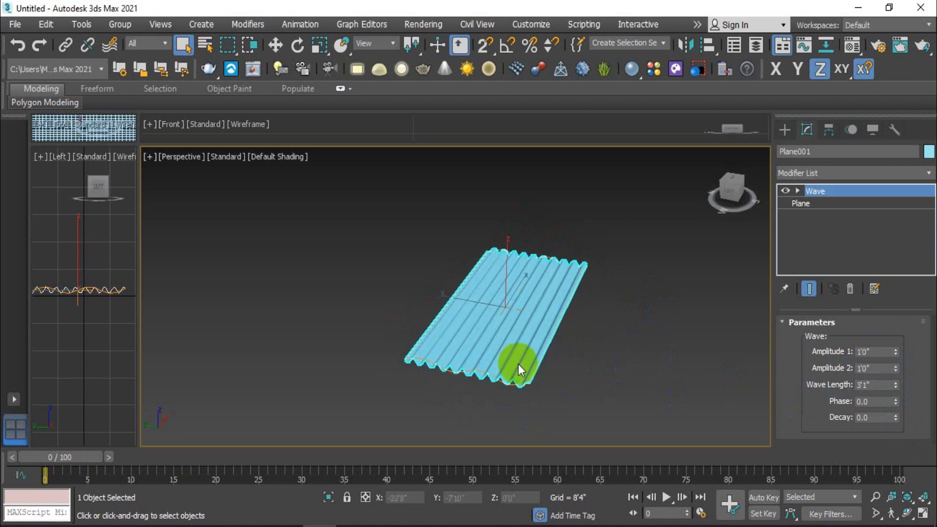
left_click_drag(897, 390, 918, 333)
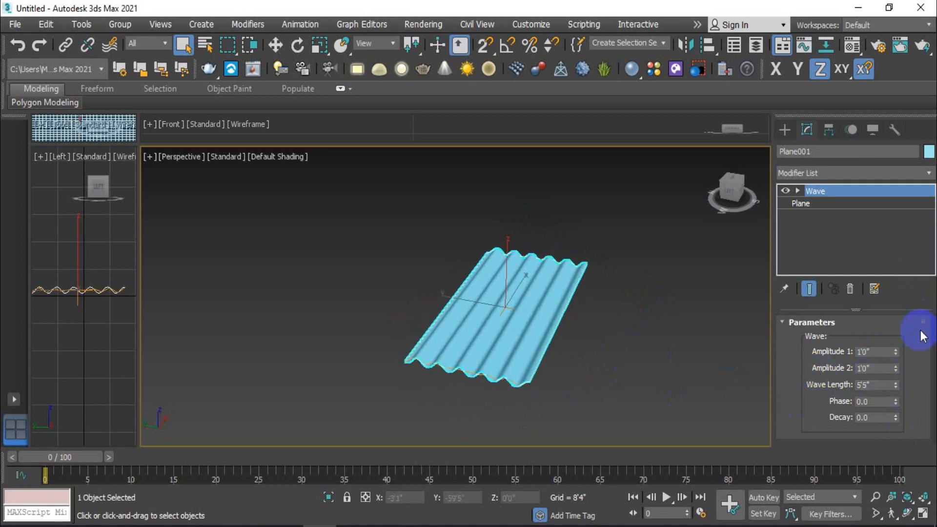
middle_click_drag(610, 393, 588, 389, "alt")
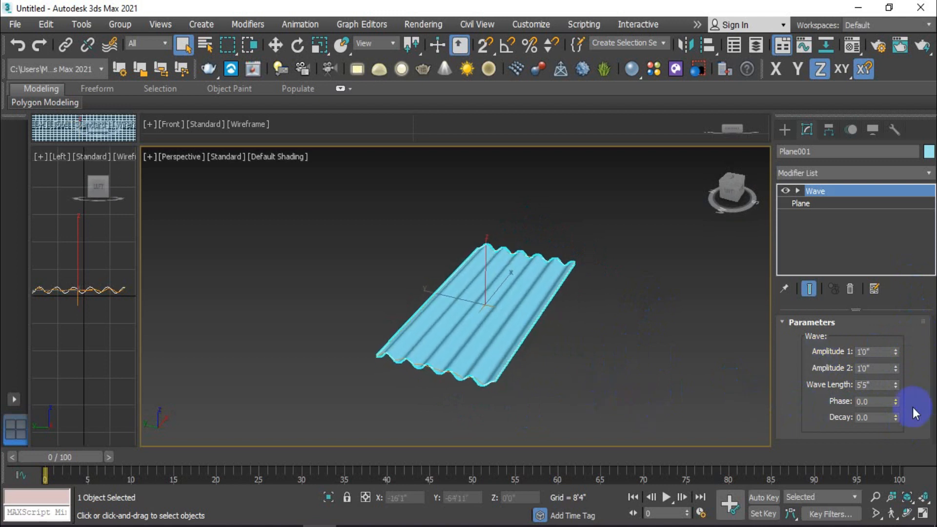
Set the wave's Phase to about 1.5 and its Decay to about 0.018
mouse_move(896, 401)
left_mouse_down()
mouse_move(894, 377)
mouse_move(905, 388)
left_mouse_up()
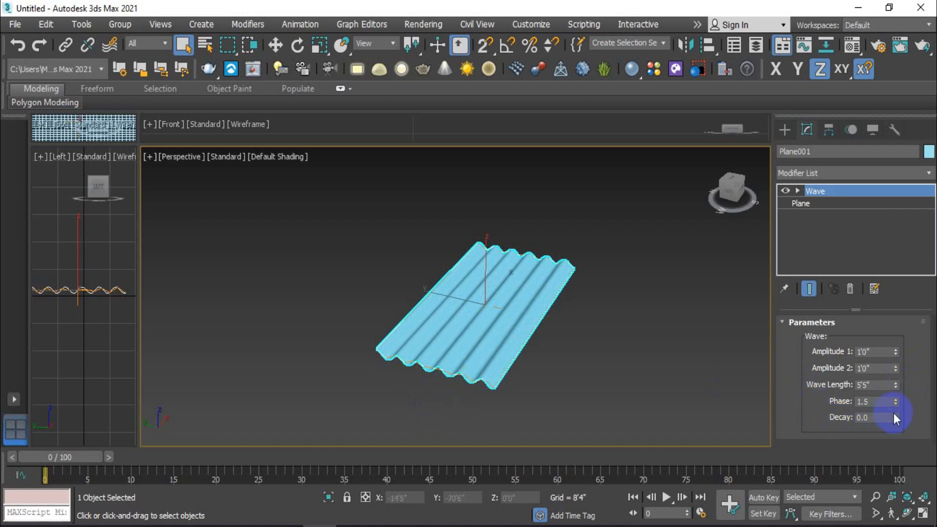
mouse_move(895, 414)
left_mouse_down()
mouse_move(895, 381)
mouse_move(894, 415)
mouse_move(894, 405)
left_mouse_up()
scroll(436, 344, "up", 3)
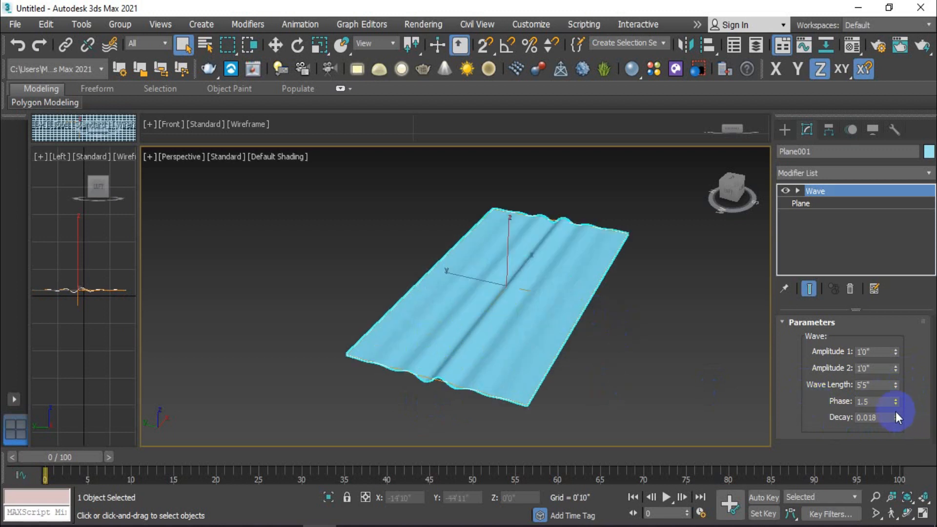
Move the Wave modifier's gizmo along Y to about 10'7" and set the Decay to about 0.02
left_click(797, 190)
left_click(823, 203)
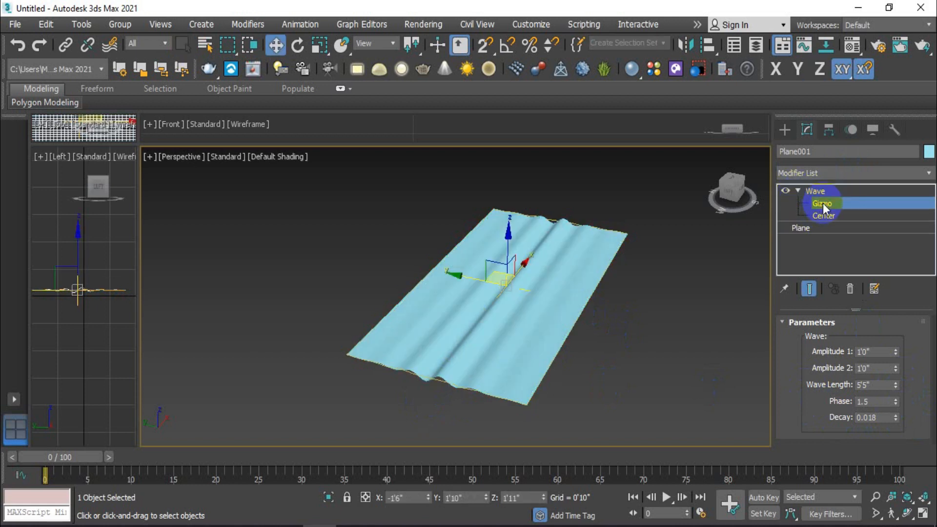
key("w")
left_click_drag(474, 276, 425, 264)
left_click_drag(895, 417, 900, 367)
mouse_move(900, 399)
left_mouse_down()
mouse_move(903, 424)
mouse_move(903, 413)
left_mouse_up()
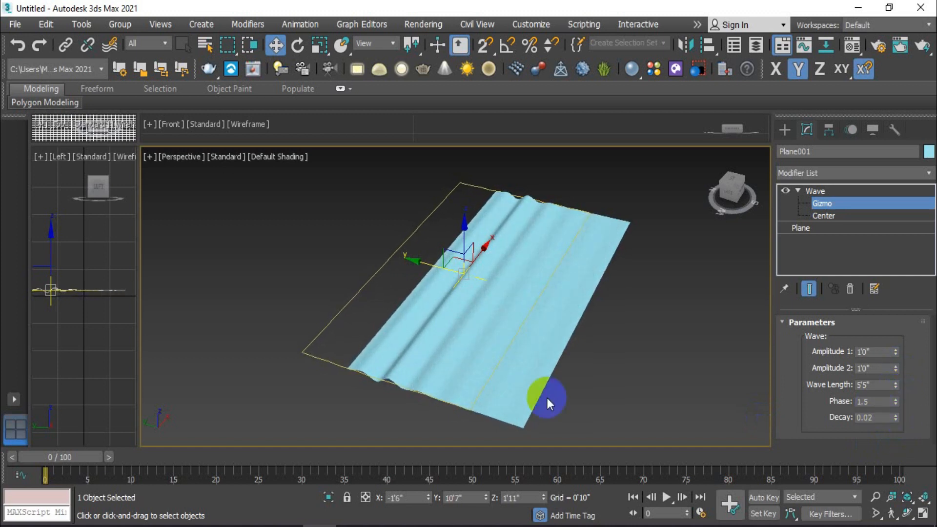
middle_click_drag(547, 397, 461, 342, "alt")
mouse_move(479, 309)
middle_mouse_down("alt")
mouse_move(541, 303)
mouse_move(635, 341)
middle_mouse_up("alt")
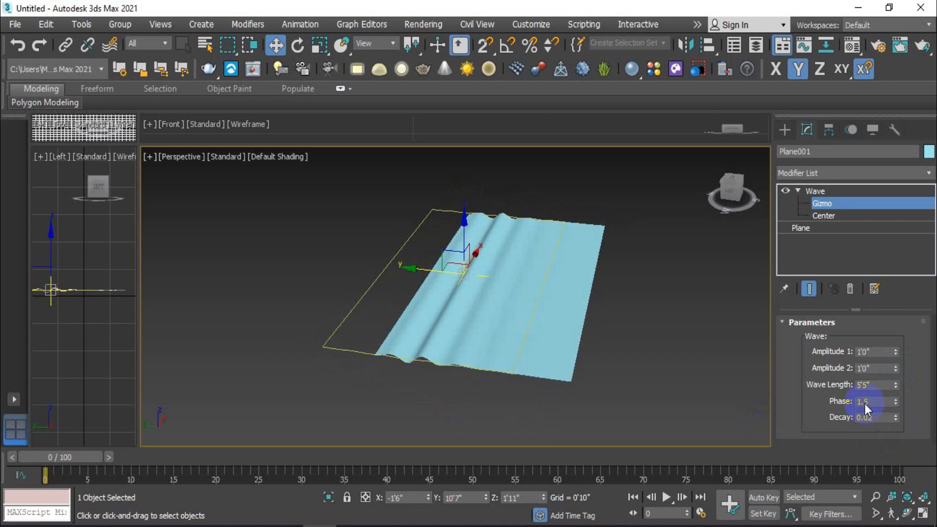
Vary the Decay between about 0.005 and 0.019 while sliding the wave gizmo along Y to about 3'1" and to about -7'7"
mouse_move(896, 416)
left_mouse_down()
mouse_move(898, 391)
mouse_move(900, 425)
left_mouse_up()
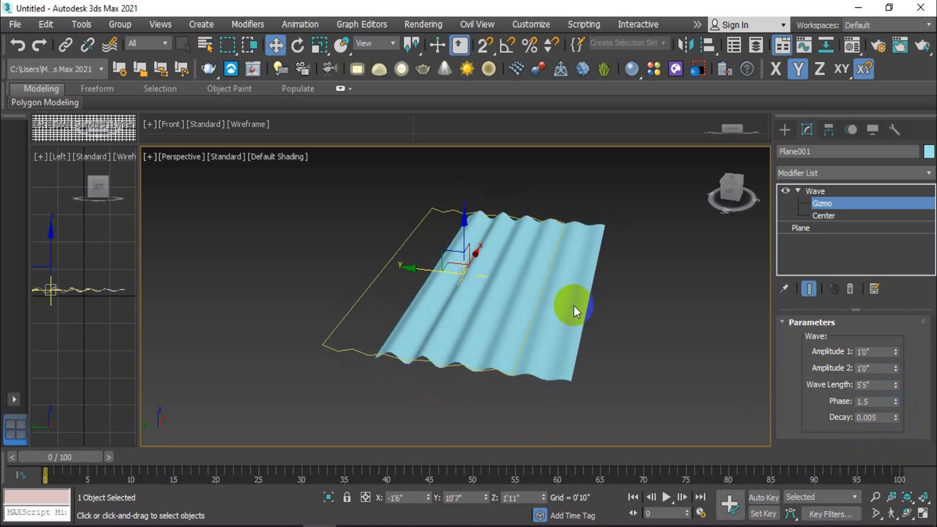
scroll(573, 306, "up", 3)
left_click_drag(897, 414, 902, 413)
left_click_drag(376, 259, 433, 272)
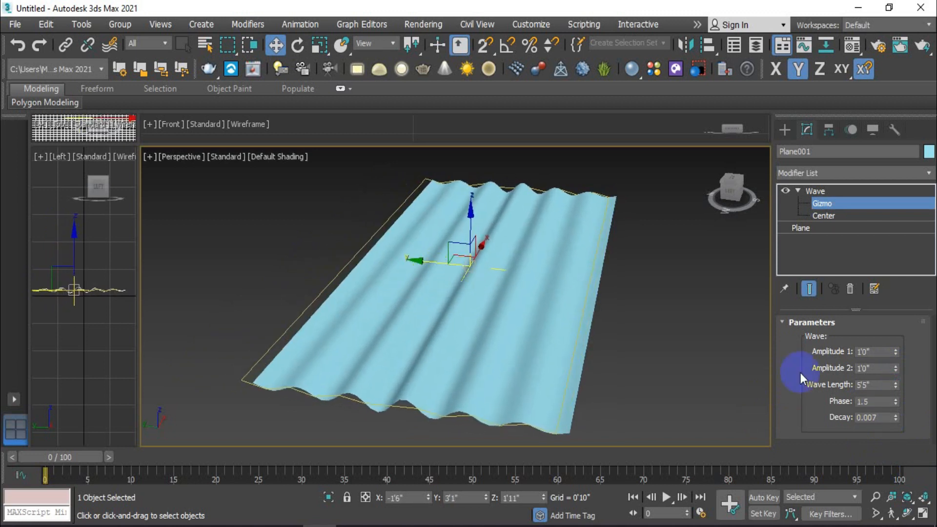
left_click_drag(896, 419, 898, 412)
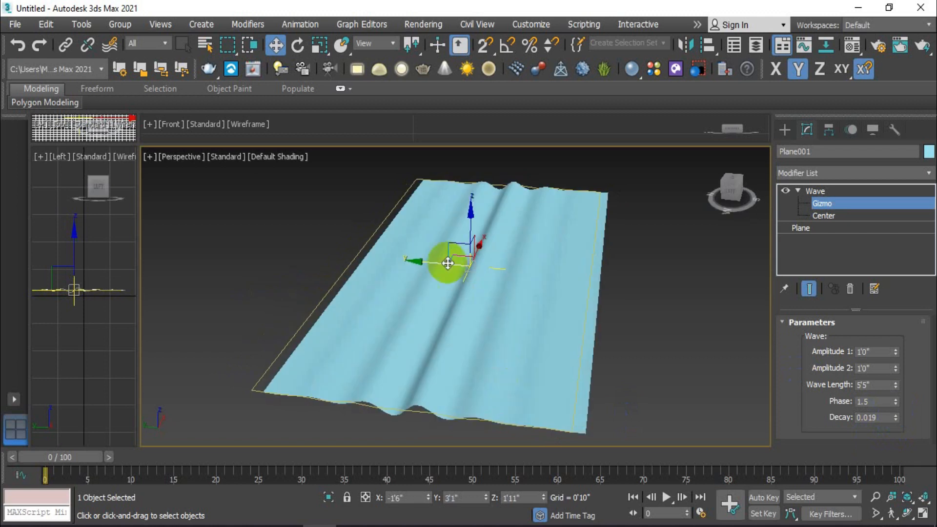
left_click_drag(434, 261, 517, 279)
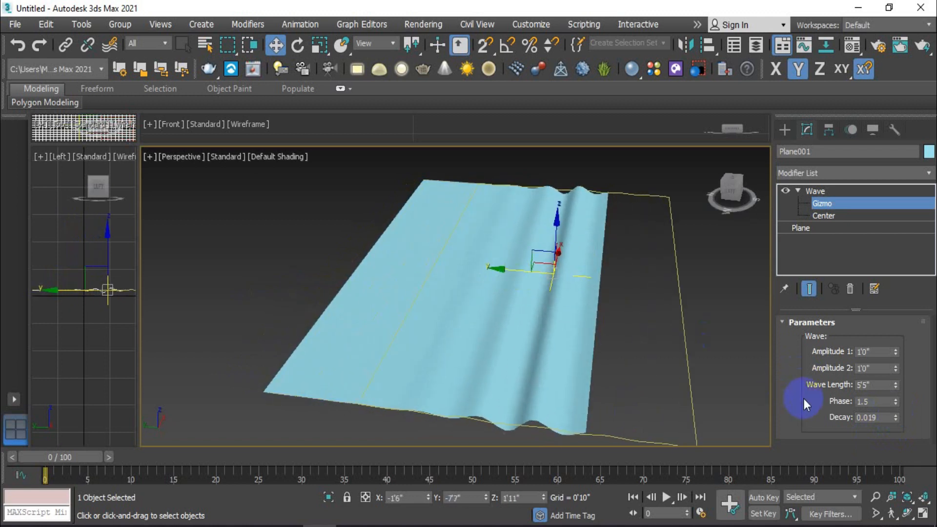
Move the wave gizmo back near the plane's middle at a Y of about 0'11" and reduce the Decay to 0.0
left_click_drag(895, 418, 899, 427)
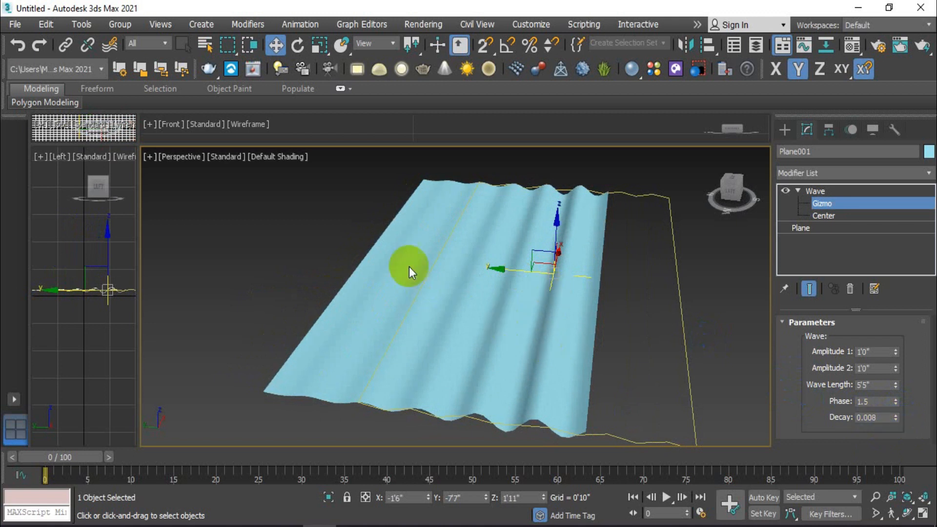
middle_click_drag(382, 300, 417, 306, "alt")
left_click_drag(517, 268, 449, 260)
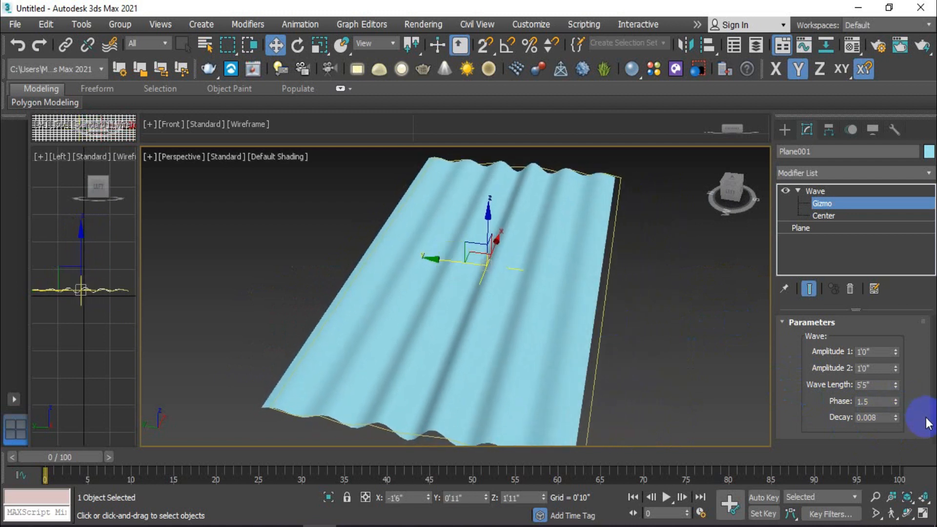
mouse_move(898, 417)
left_mouse_down()
mouse_move(896, 388)
mouse_move(898, 422)
left_mouse_up()
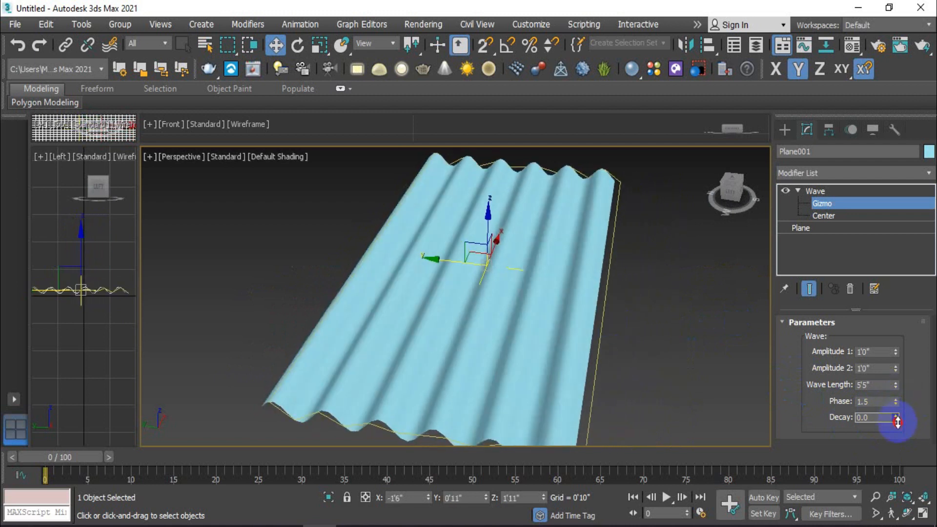
scroll(712, 361, "down", 6)
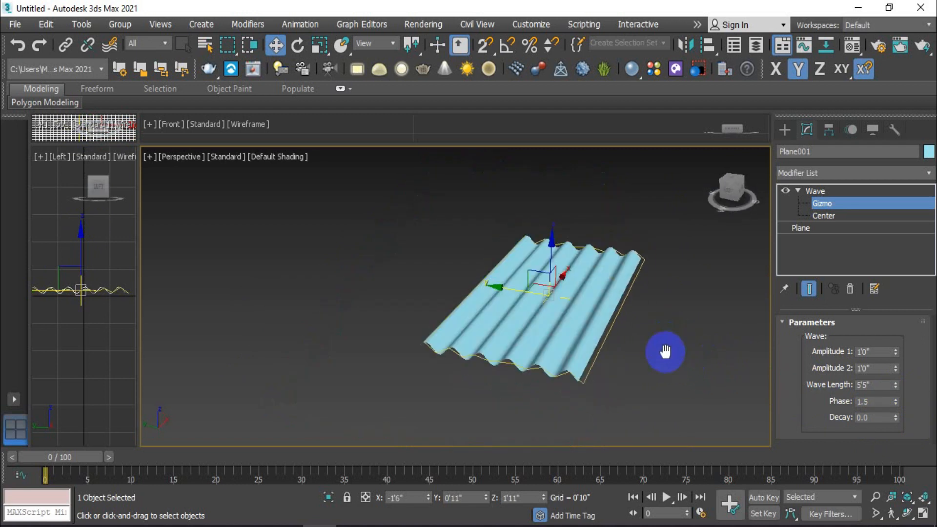
middle_click_drag(672, 358, 651, 367)
Set both Amplitude 1 and Amplitude 2 of the wave to 0'6"
right_click(863, 351)
left_click(689, 356)
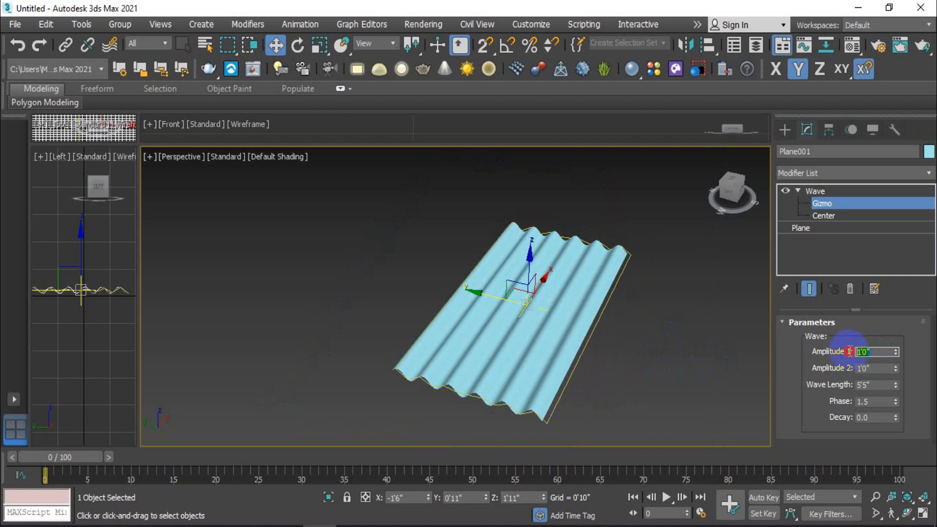
key("Tab")
left_click(834, 368)
type("6")
key("Return")
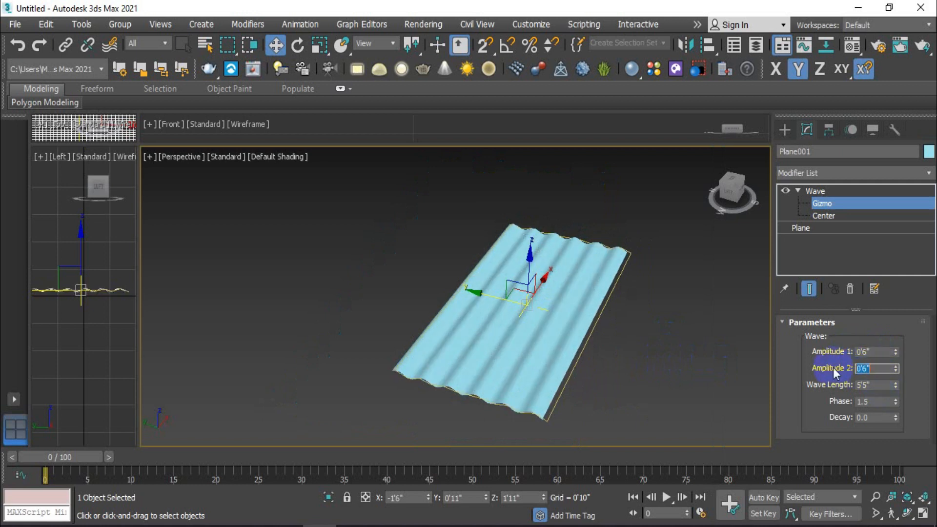
middle_click_drag(580, 398, 569, 385)
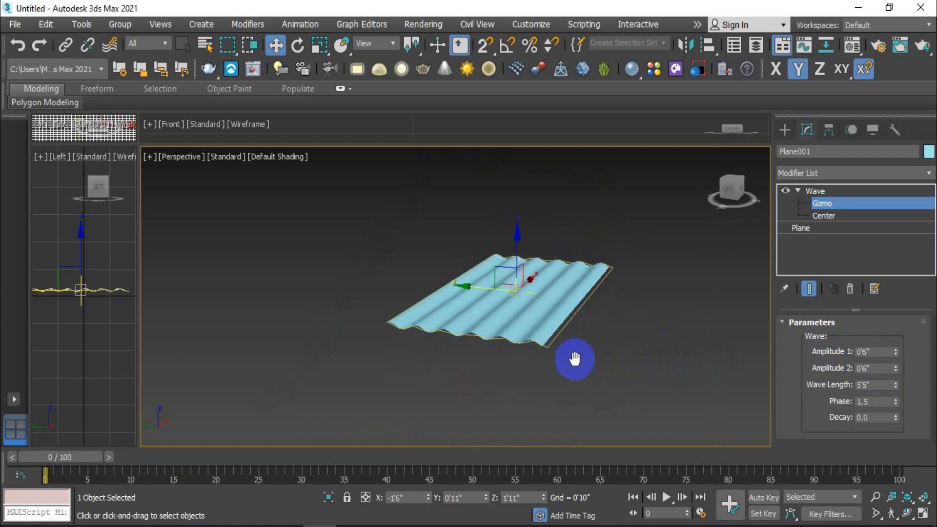
scroll(513, 334, "up", 2)
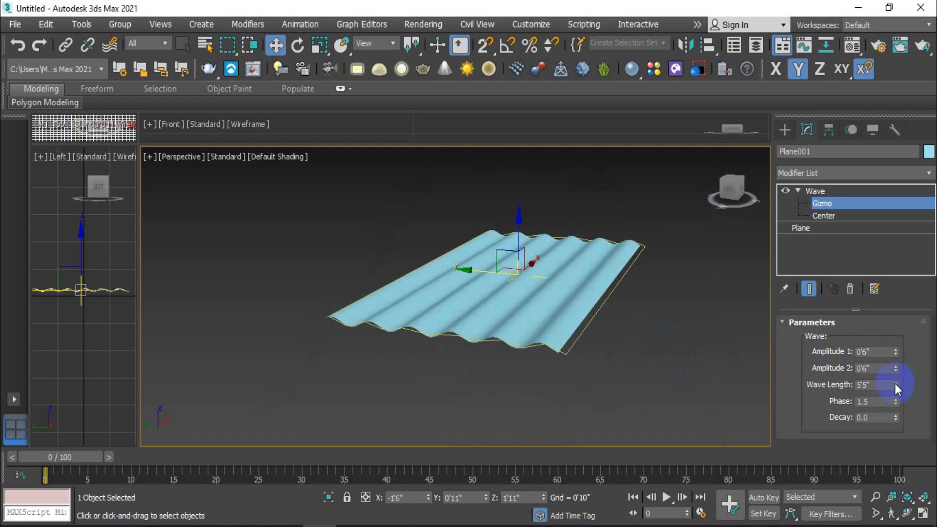
Shorten the Wave Length to about 2'7" and raise the Phase to about 2.0
left_click_drag(895, 385, 896, 422)
mouse_move(576, 402)
middle_mouse_down()
mouse_move(582, 390)
mouse_move(571, 358)
mouse_move(464, 379)
mouse_move(588, 393)
mouse_move(583, 374)
mouse_move(581, 384)
middle_mouse_up()
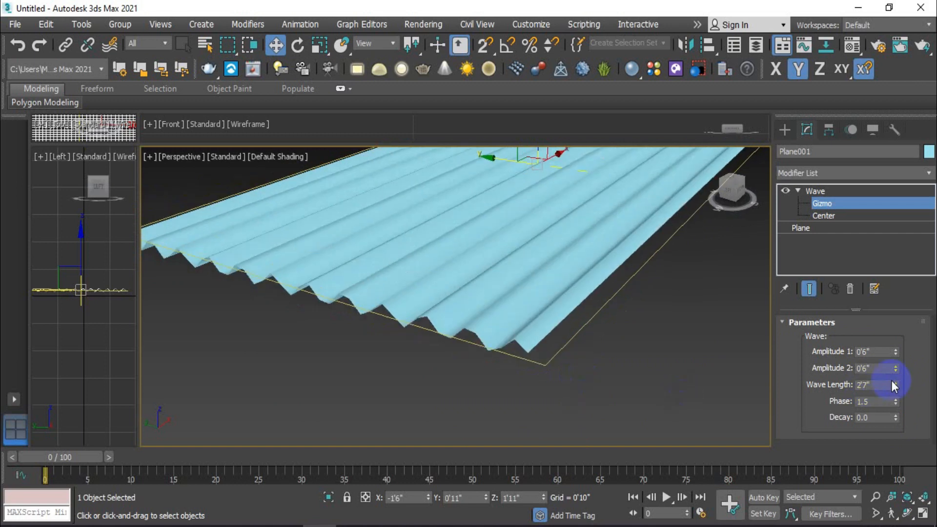
left_click_drag(897, 399, 897, 395)
mouse_move(582, 334)
middle_mouse_down("alt")
mouse_move(603, 356)
mouse_move(610, 351)
middle_mouse_up("alt")
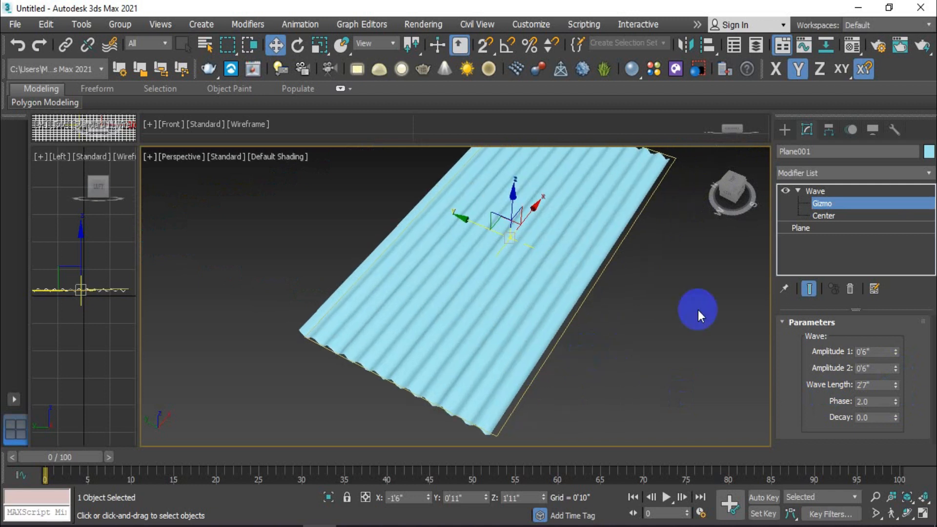
Increase the base plane's subdivisions to 63 length segments and 77 width segments to smooth the corrugations
left_click(855, 228)
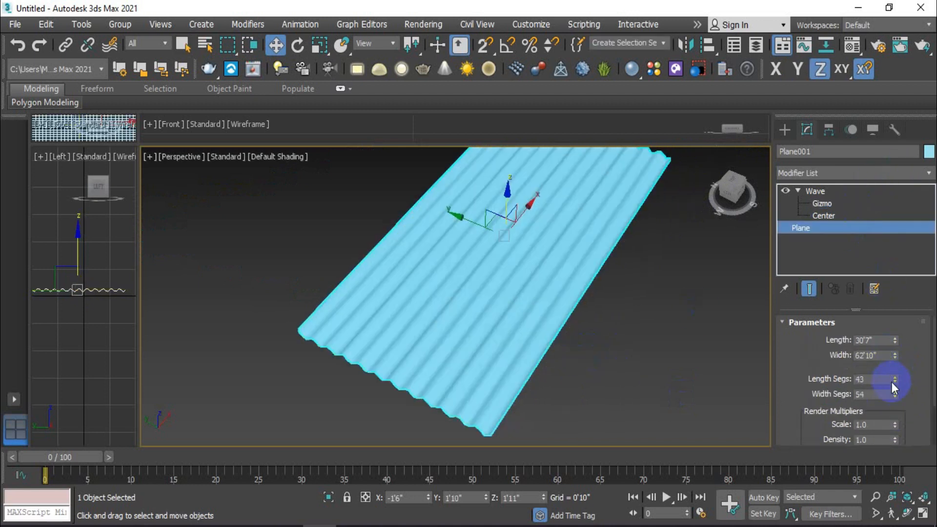
left_click_drag(895, 393, 894, 368)
mouse_move(610, 361)
middle_mouse_down("alt")
mouse_move(610, 335)
mouse_move(535, 291)
mouse_move(544, 268)
mouse_move(540, 279)
middle_mouse_up("alt")
scroll(522, 299, "up", 5)
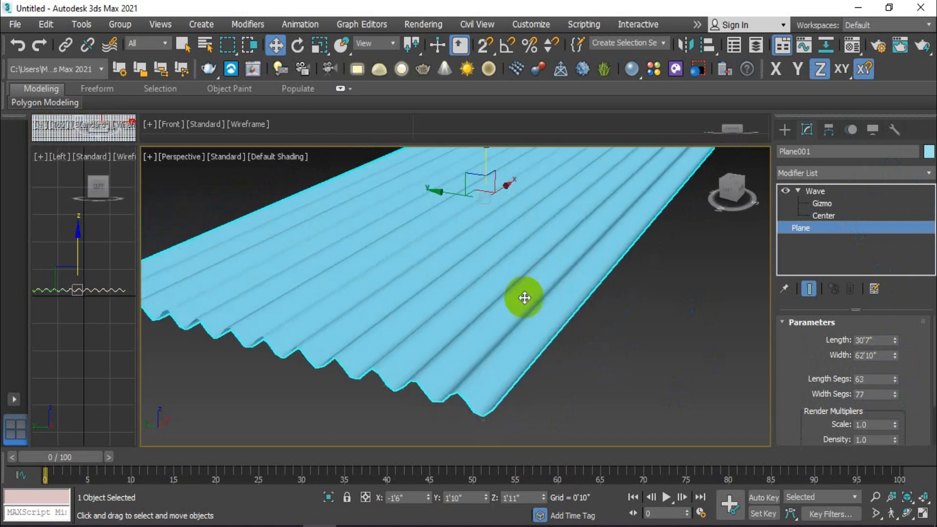
scroll(473, 391, "down", 2)
mouse_move(464, 391)
middle_mouse_down("alt")
mouse_move(472, 356)
mouse_move(473, 383)
mouse_move(490, 394)
mouse_move(578, 379)
mouse_move(534, 410)
mouse_move(540, 376)
mouse_move(562, 371)
mouse_move(500, 360)
mouse_move(500, 349)
middle_mouse_up("alt")
scroll(490, 389, "down", 5)
scroll(394, 402, "up", 2)
scroll(511, 397, "down", 3)
Try to clone the corrugated plane as an instance
left_click(393, 295)
left_click(360, 274)
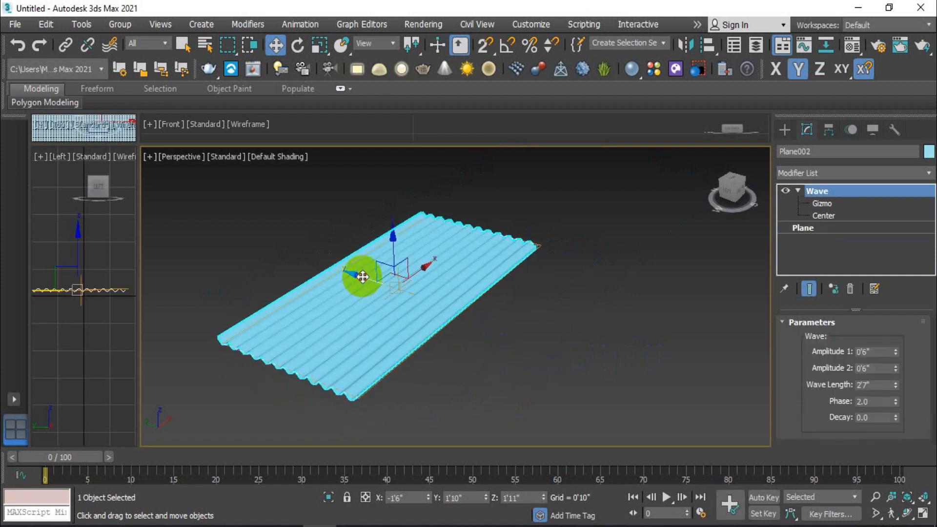
middle_click_drag(589, 345, 532, 355)
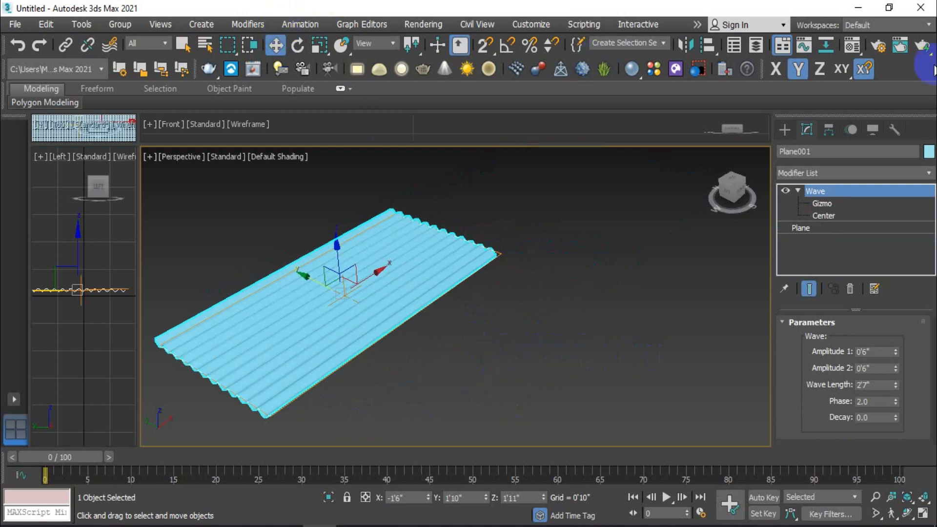
Rotate the whole corrugated plane about its Y axis by about 17 degrees to slope it like a roof sheet
left_click(823, 204)
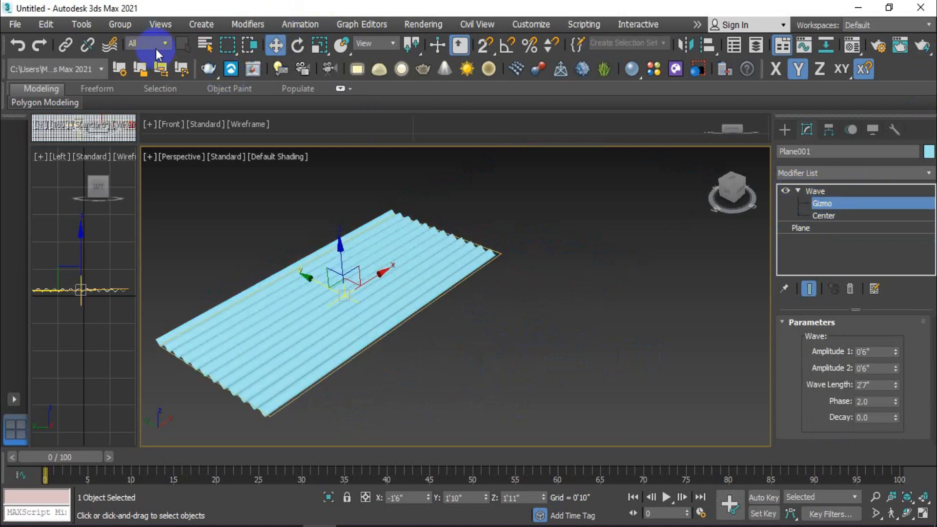
left_click(811, 192)
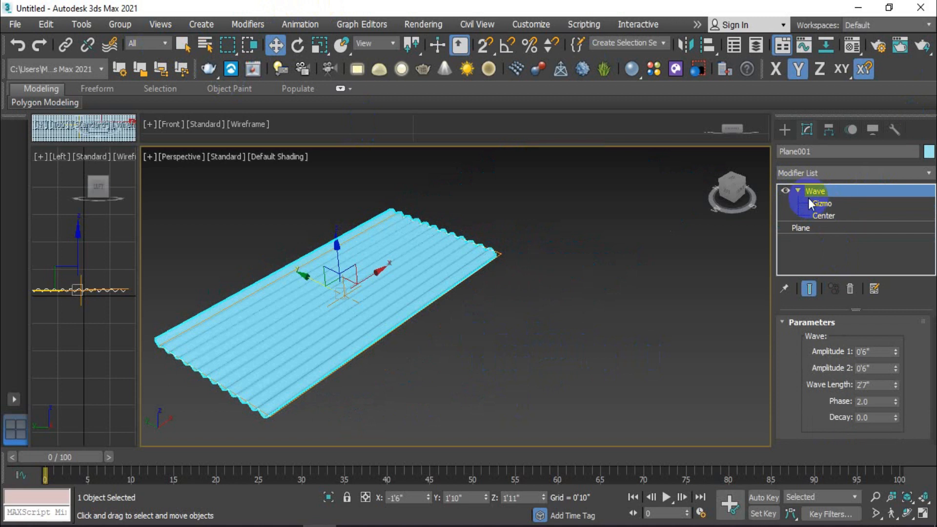
left_click(182, 44)
left_click(363, 216)
middle_click_drag(363, 216, 420, 255)
scroll(605, 283, "up", 3)
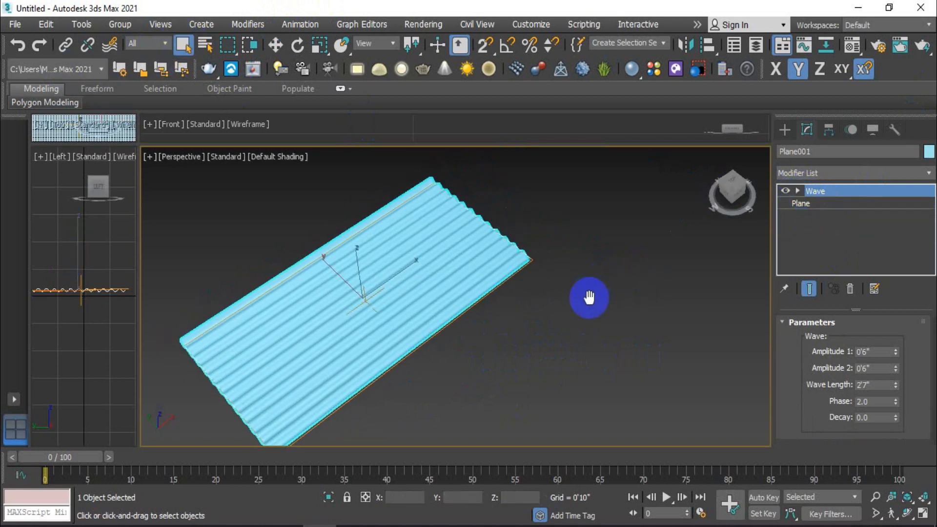
left_click(302, 51)
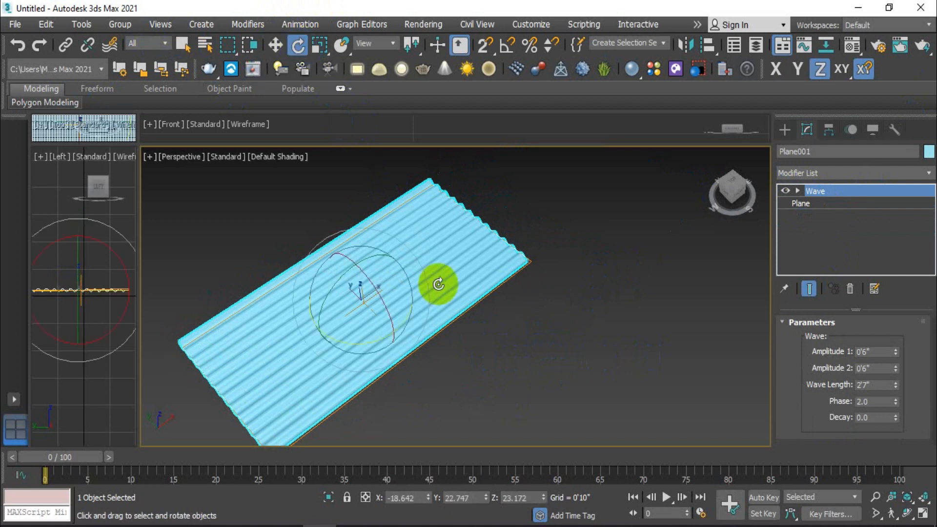
middle_click_drag(461, 324, 455, 299)
left_click_drag(361, 266, 351, 289)
middle_click_drag(512, 324, 495, 305, "alt")
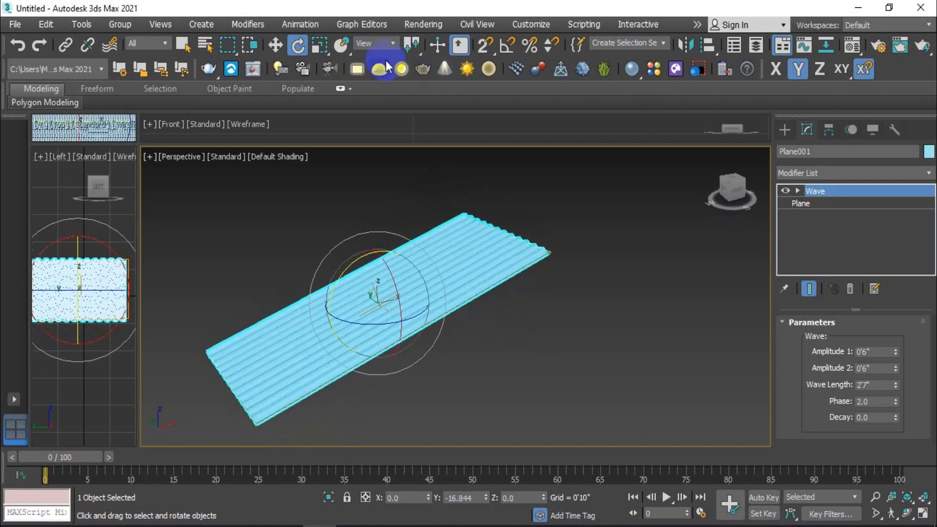
Mirror the sloped corrugated sheet across the X axis as a copy
left_click(186, 44)
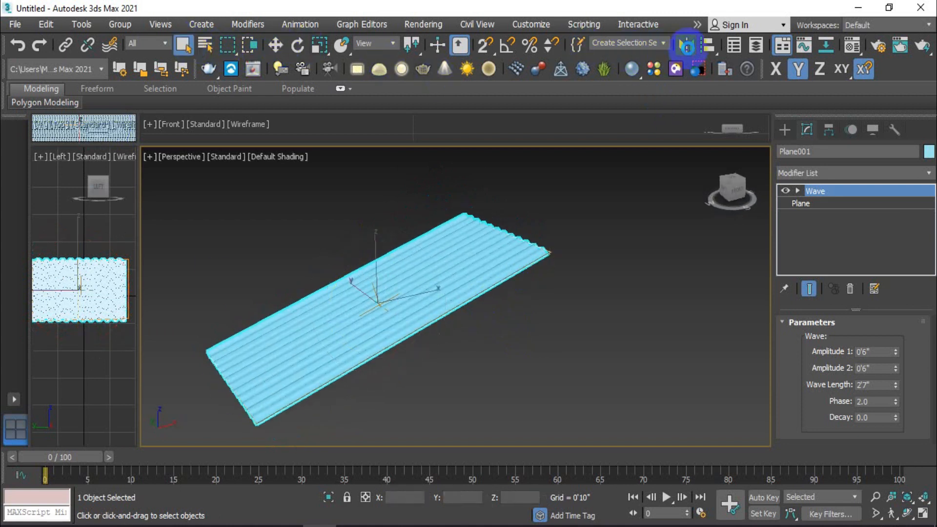
left_click(686, 45)
left_click(457, 303)
left_click(444, 379)
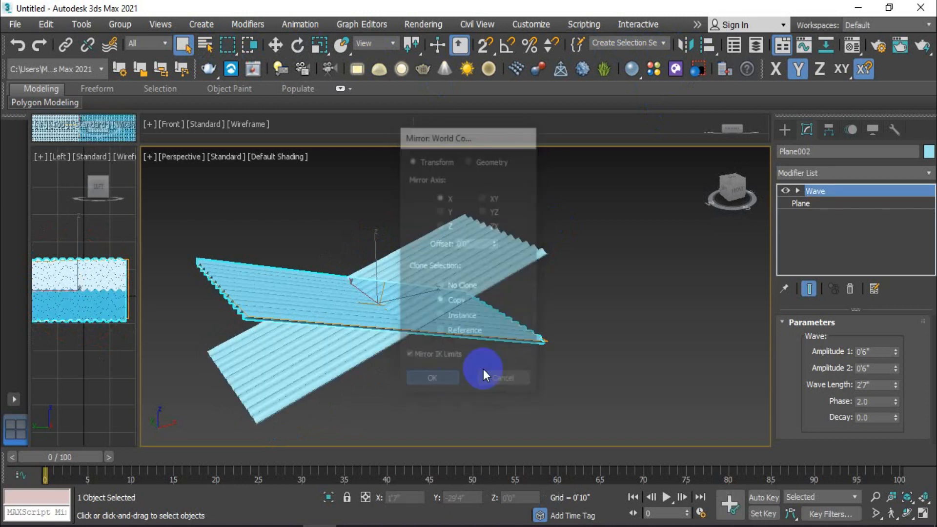
Move the mirrored sheet along X until its upper edge meets the first sheet at a common ridge
left_click(287, 46)
left_click_drag(416, 276, 651, 236)
left_click(591, 277)
scroll(561, 247, "up", 5)
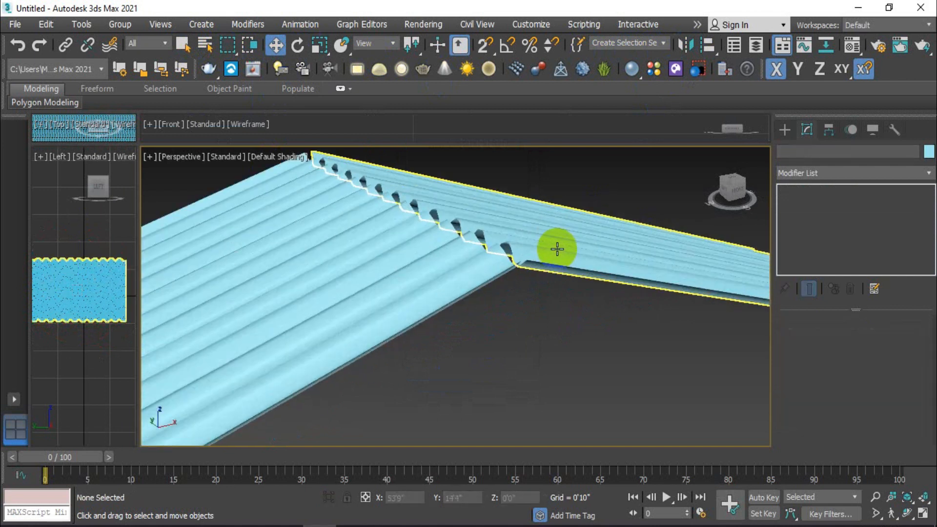
left_click(562, 241)
left_click_drag(672, 253, 715, 247)
left_click(505, 331)
scroll(505, 332, "down", 5)
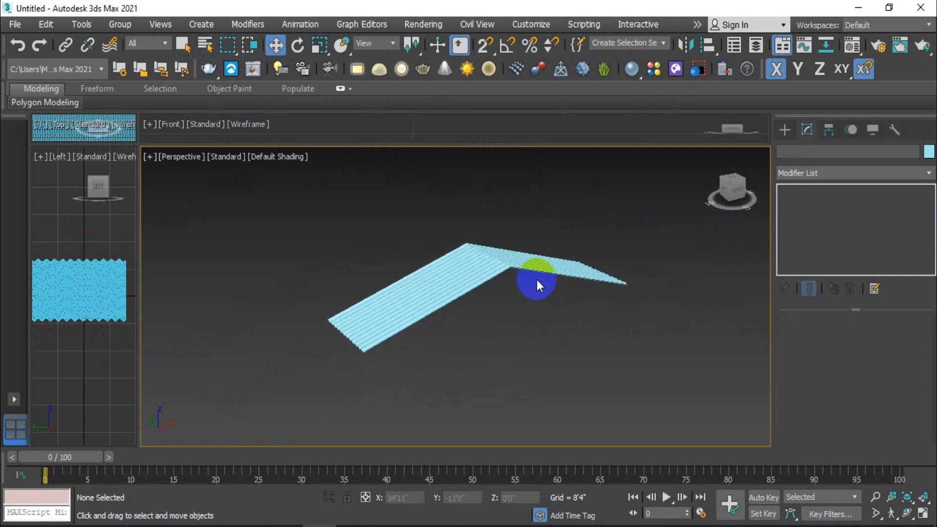
Clone both sloped sheets as copies along the Y axis so each side of the roof has three adjoining sheets
left_click_drag(537, 279, 393, 335)
mouse_move(461, 271)
left_mouse_down()
mouse_move(479, 273)
mouse_move(516, 312)
mouse_move(507, 308)
left_mouse_up()
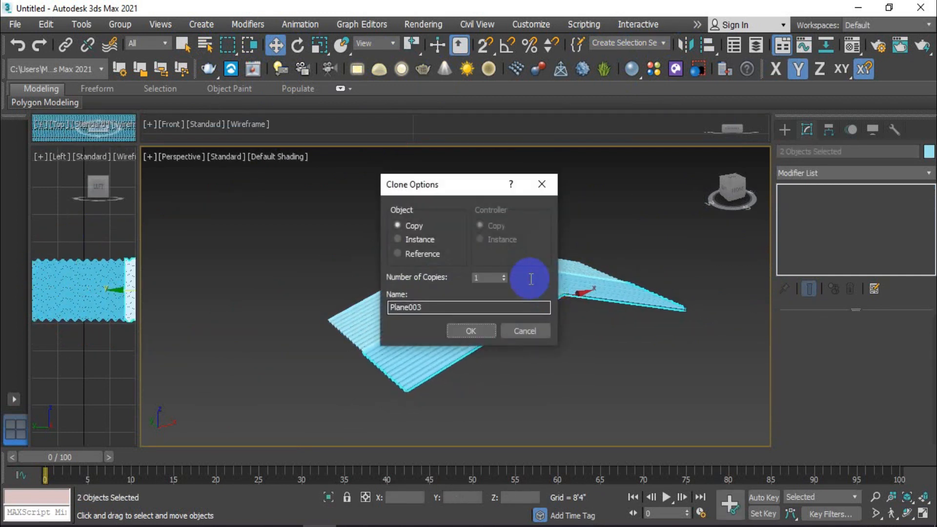
left_click(471, 329)
middle_click_drag(559, 380, 429, 340)
middle_click_drag(428, 339, 517, 358, "alt")
left_click(577, 354)
scroll(578, 354, "down", 3)
middle_click_drag(579, 364, 542, 341, "alt")
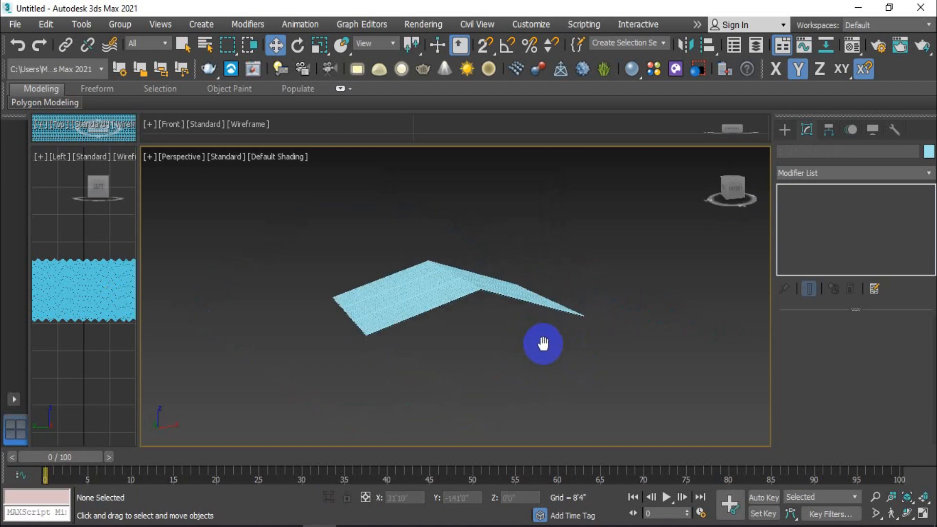
Tilt the three sheets of the original slope more steeply and delete the three mirrored sheets opposite
scroll(453, 304, "up", 3)
left_click_drag(303, 249, 347, 264)
key("e")
left_click(518, 400)
left_click_drag(680, 215, 543, 388)
key("Delete")
Mirror the three steeper sheets together across the X axis as copies
left_click_drag(477, 205, 296, 404)
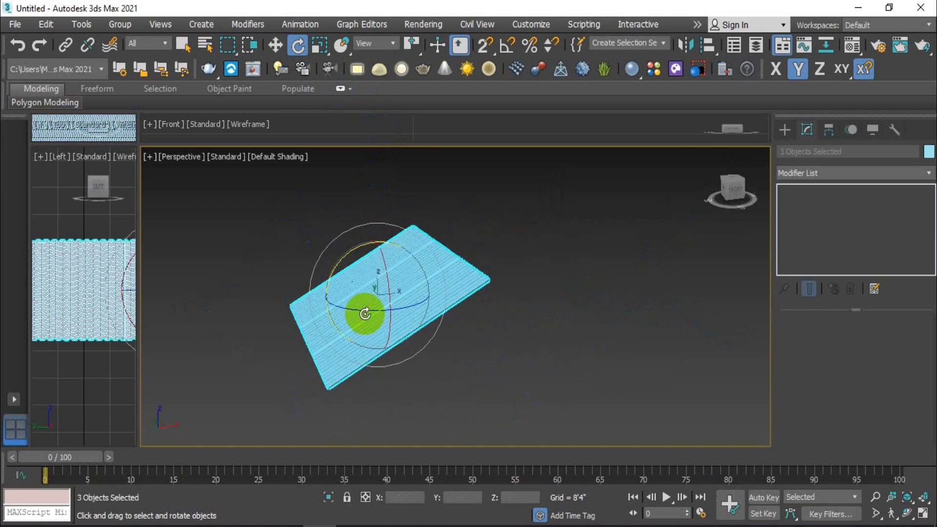
left_click(684, 45)
left_click(447, 382)
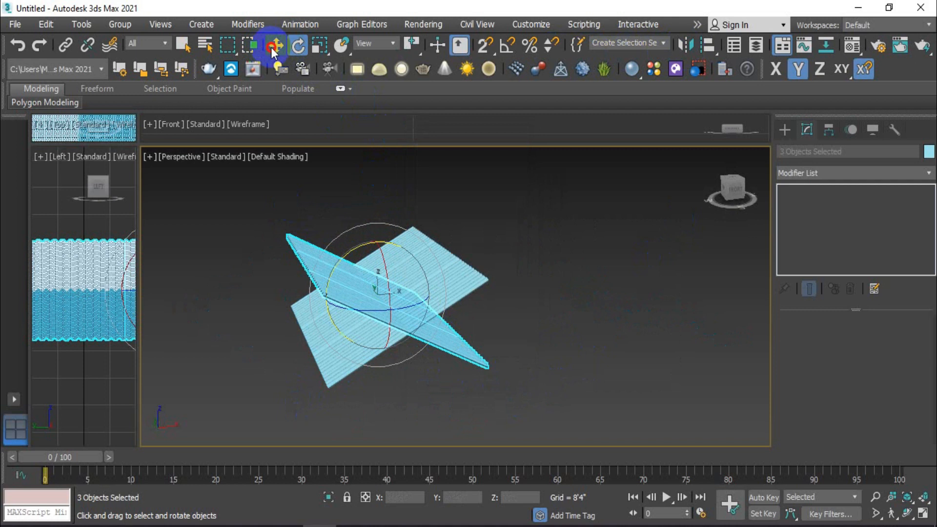
Move the three mirrored sheets about 54'5" along X to meet the other slope at the ridge, and inspect the roof
left_click(274, 46)
left_click_drag(418, 293, 551, 268)
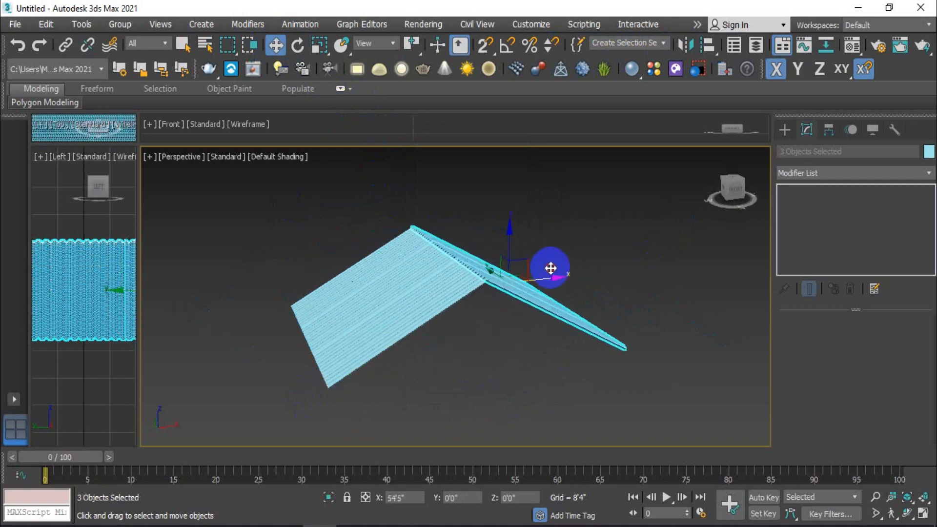
left_click(514, 364)
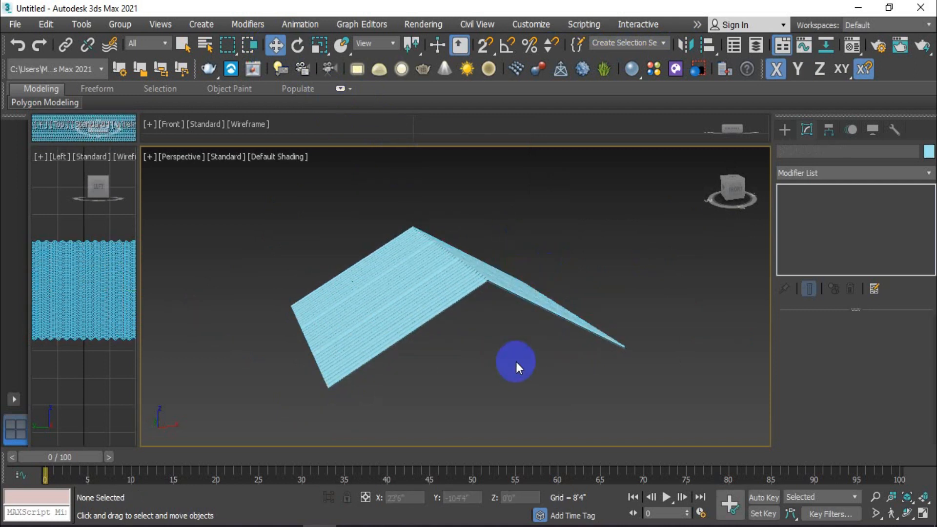
middle_click_drag(520, 361, 566, 367, "alt")
scroll(490, 309, "up", 3)
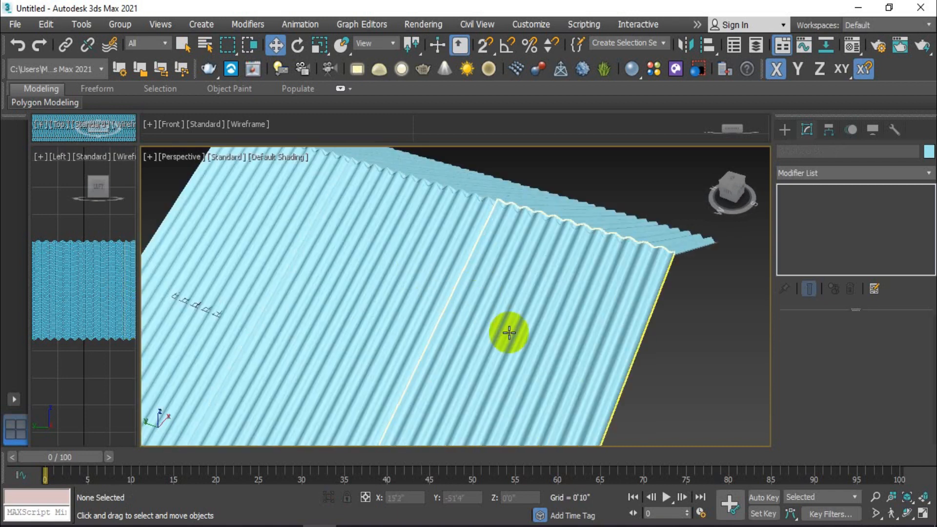
scroll(508, 330, "down", 3)
middle_click_drag(425, 275, 491, 340, "alt")
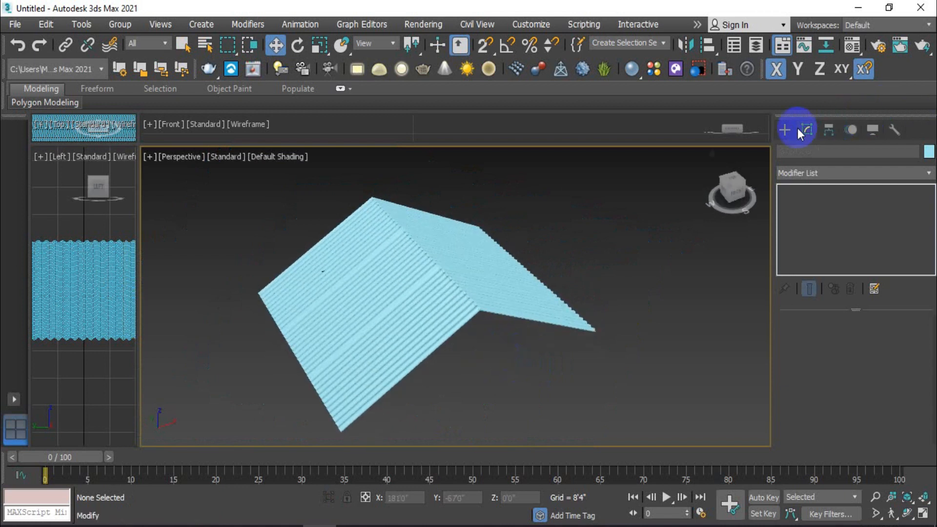
Draw a box about 90'3" long, 25'6" wide and 4'0" high in front of the roof, and show edged faces
left_click(782, 129)
left_click(845, 218)
middle_click_drag(620, 300, 581, 255)
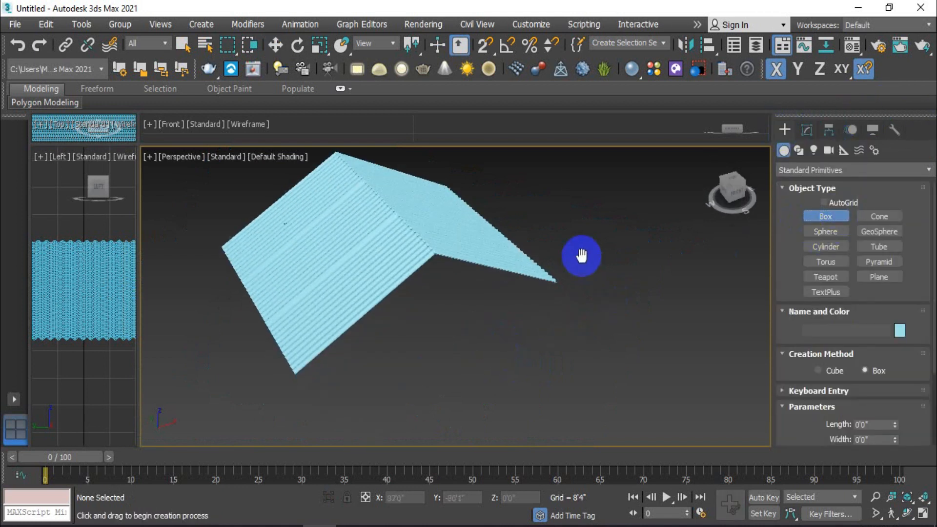
scroll(581, 255, "down", 3)
mouse_move(500, 304)
left_mouse_down()
mouse_move(562, 386)
mouse_move(557, 417)
mouse_move(557, 407)
left_mouse_up()
key("F4")
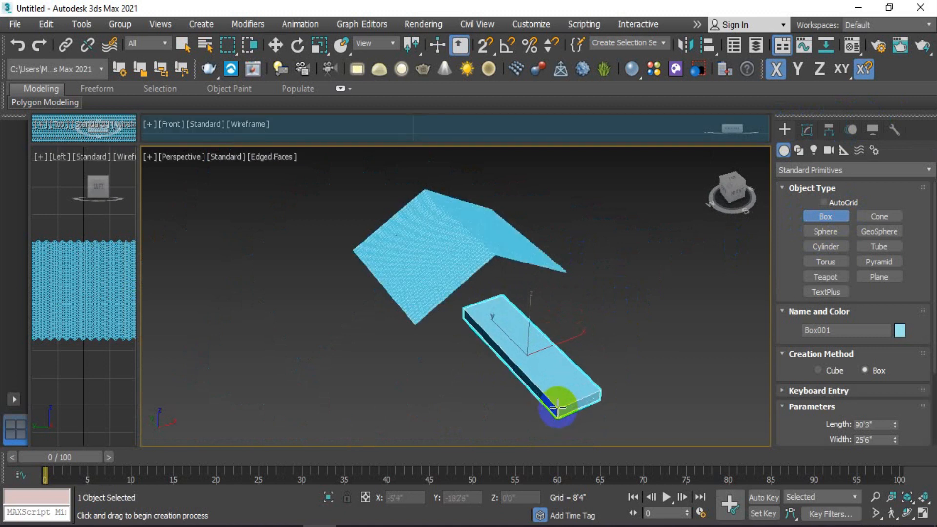
scroll(558, 406, "up", 2)
scroll(827, 419, "down", 2)
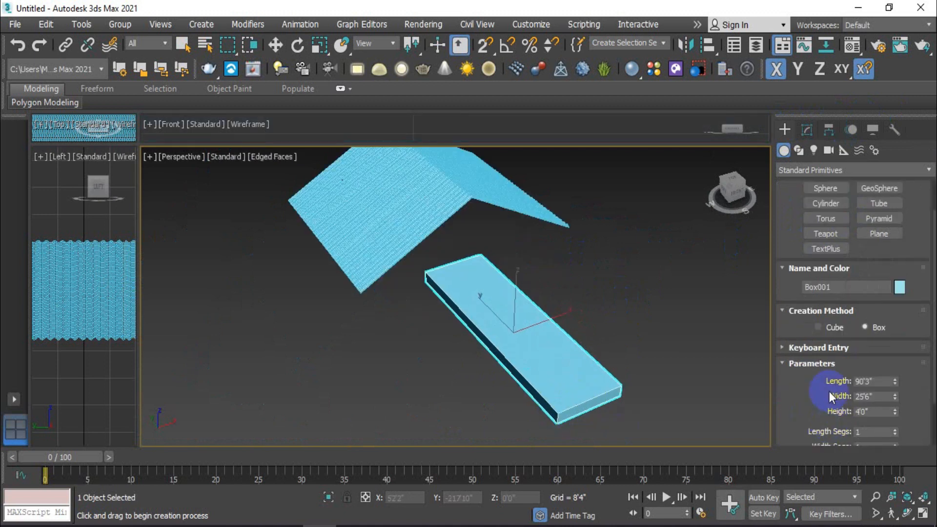
Set the box's height to 0'1" and its width segments to 2
scroll(814, 406, "down", 2)
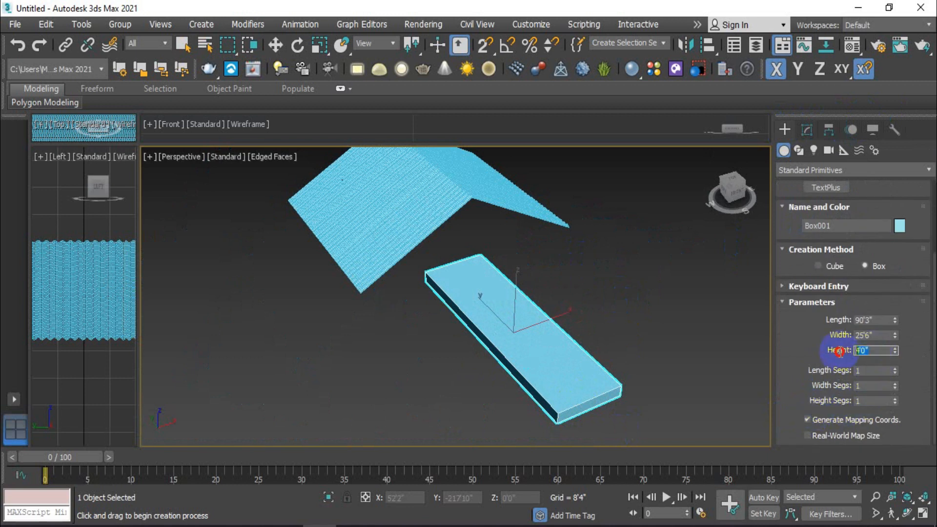
key("Return")
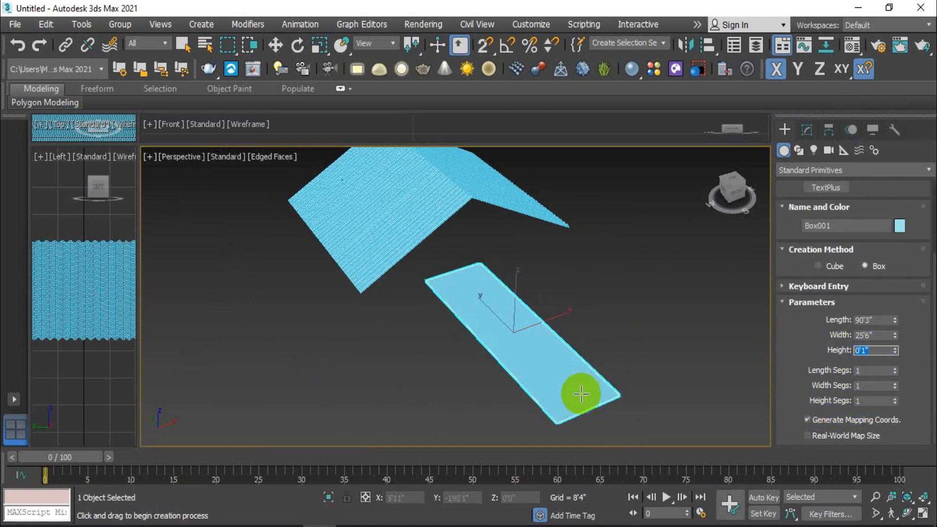
scroll(580, 409, "up", 2)
left_click(894, 383)
Add a Bend modifier to the thin box
left_click(805, 130)
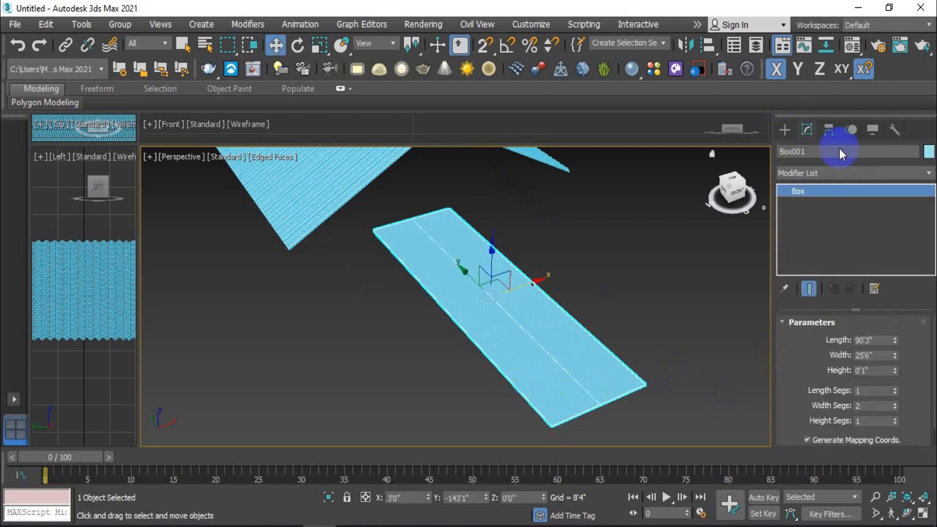
left_click(878, 174)
scroll(831, 338, "down", 4)
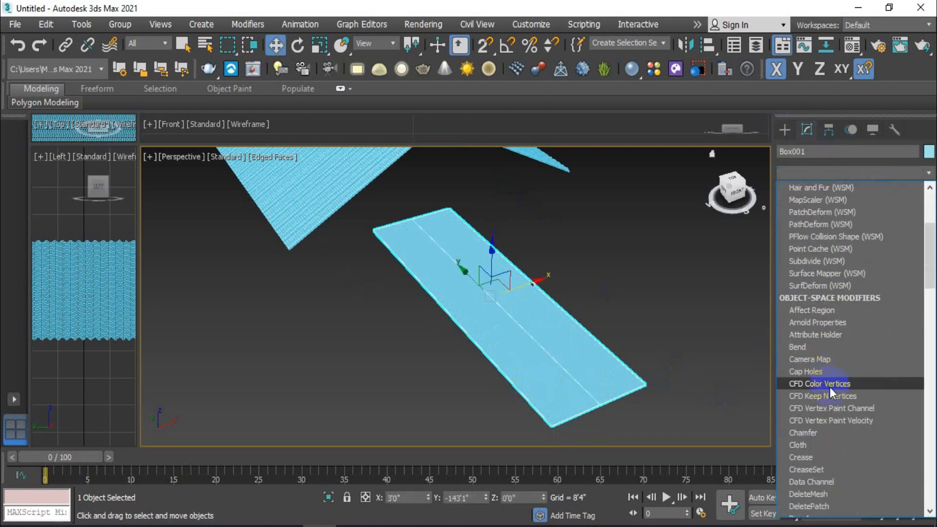
left_click(834, 348)
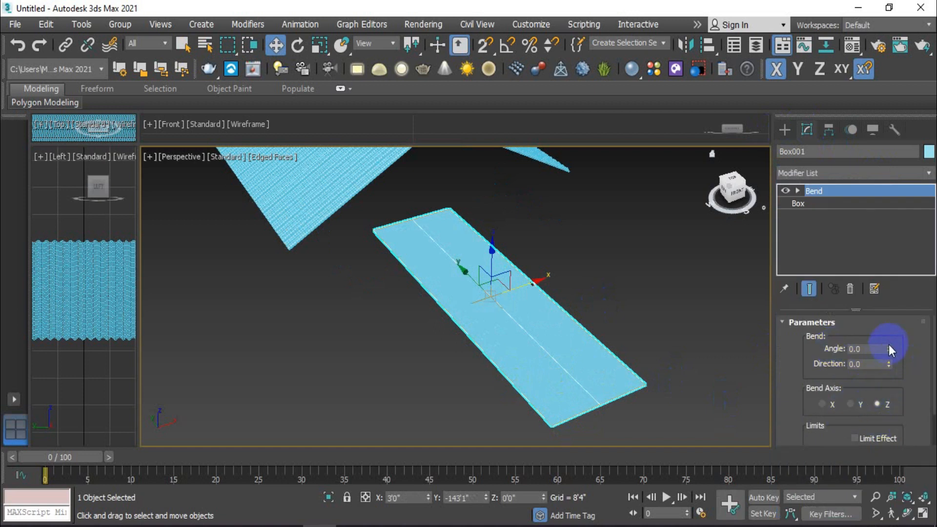
Set the bend axis to X and the bend angle to 97 to fold the box into a ridge cap
left_click_drag(889, 347, 889, 327)
left_click(854, 403)
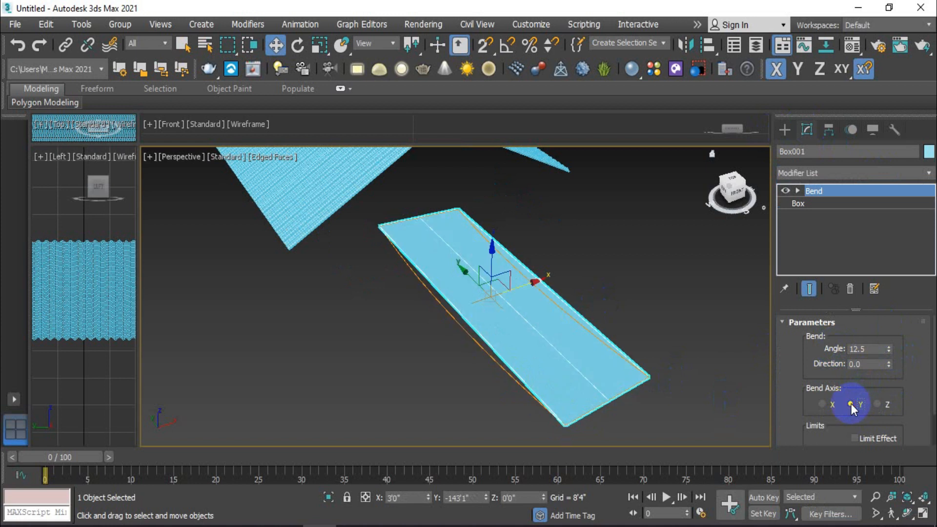
left_click(823, 404)
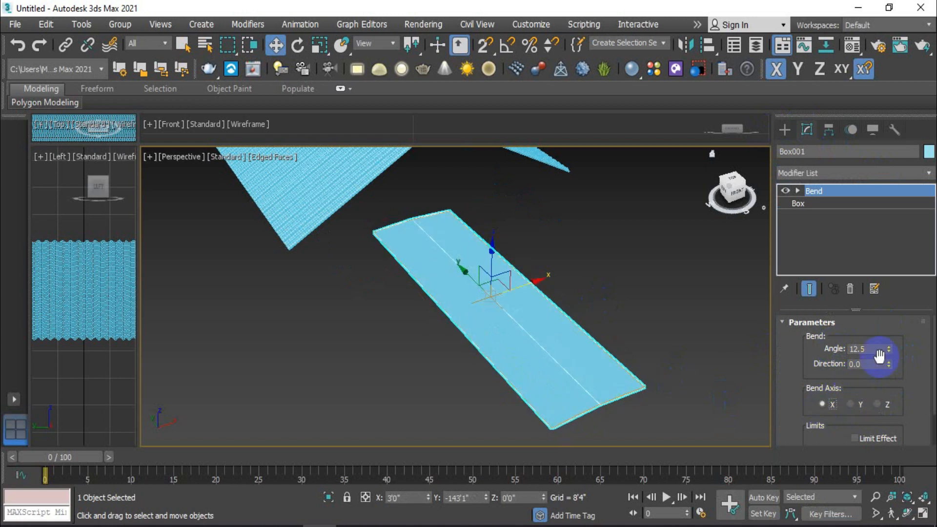
left_click_drag(888, 349, 847, 237)
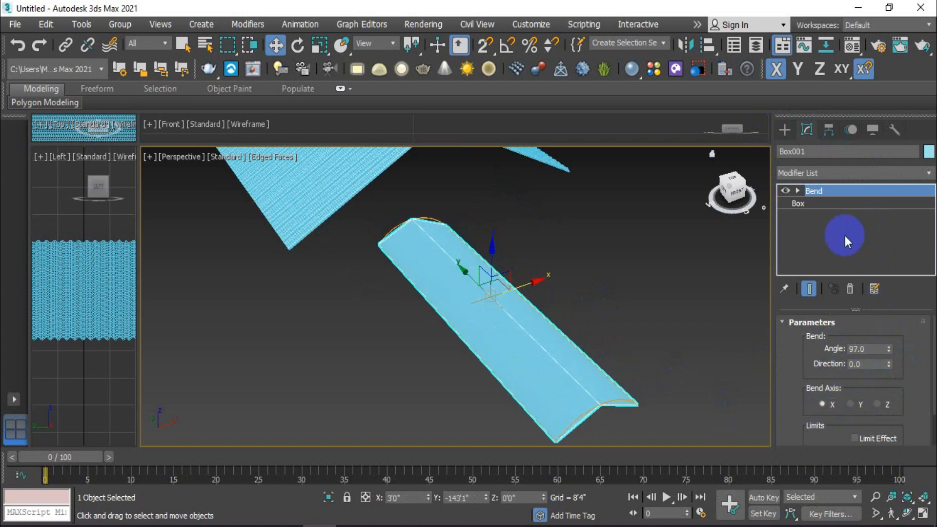
middle_click_drag(637, 393, 616, 360, "alt")
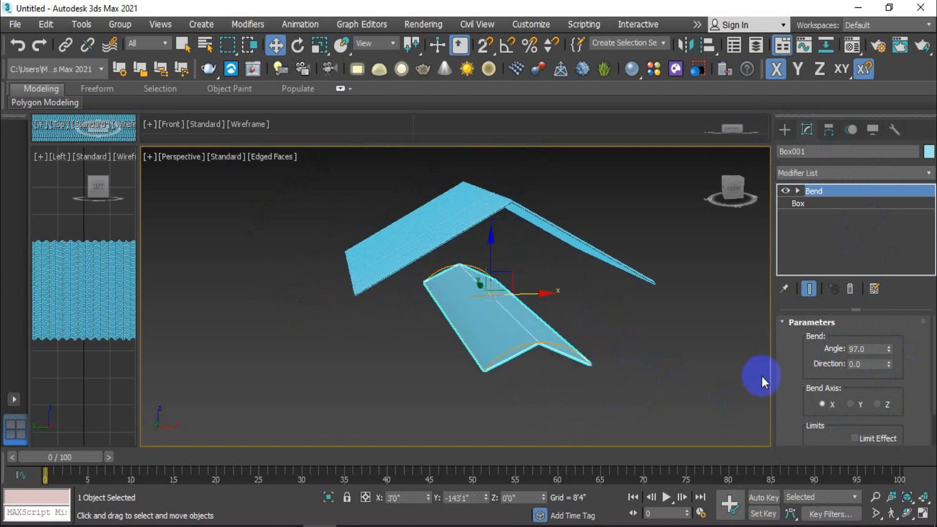
Reduce the width of the base box under the Bend modifier to 13'9"
left_click(831, 204)
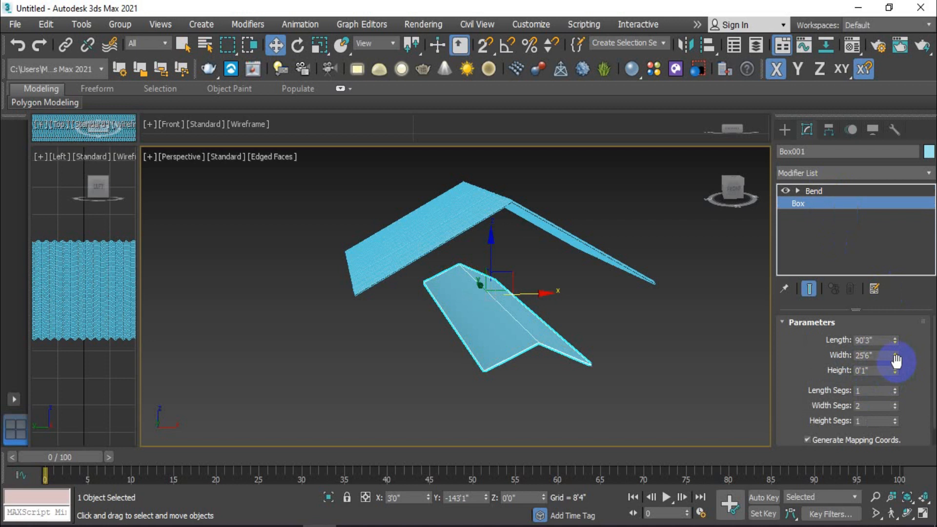
left_click_drag(896, 358, 900, 393)
middle_click_drag(554, 359, 593, 332, "alt")
Move the folded ridge cap beneath the roof to line up with its length, and enlarge the Front view
left_click_drag(593, 332, 503, 375)
scroll(493, 221, "down", 3)
scroll(601, 250, "down", 5)
scroll(600, 250, "down", 3)
scroll(677, 283, "down", 3)
middle_click_drag(677, 283, 513, 283)
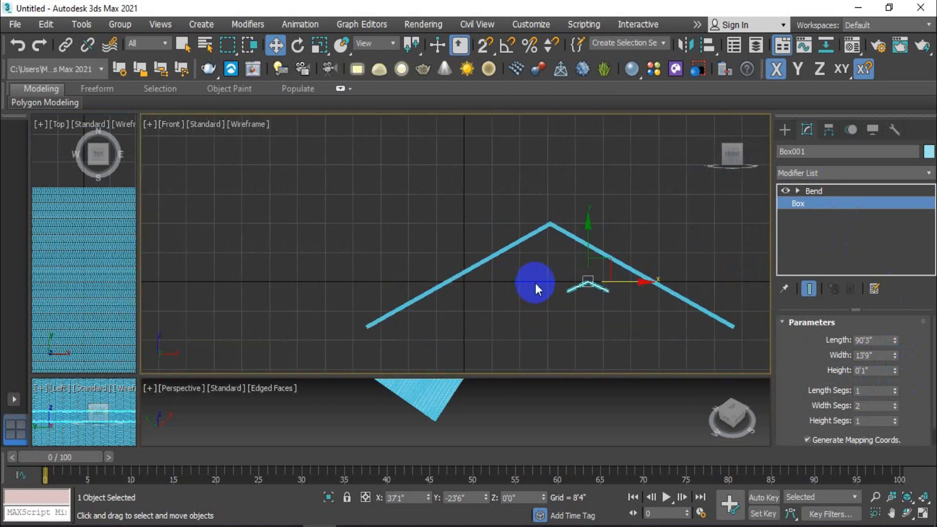
Raise the ridge cap in the Front view and shift it along X to roughly meet the roof's peak
scroll(568, 280, "up", 3)
left_click_drag(609, 245, 587, 138)
left_click_drag(642, 177, 579, 180)
scroll(537, 181, "up", 4)
middle_click_drag(548, 152, 548, 208)
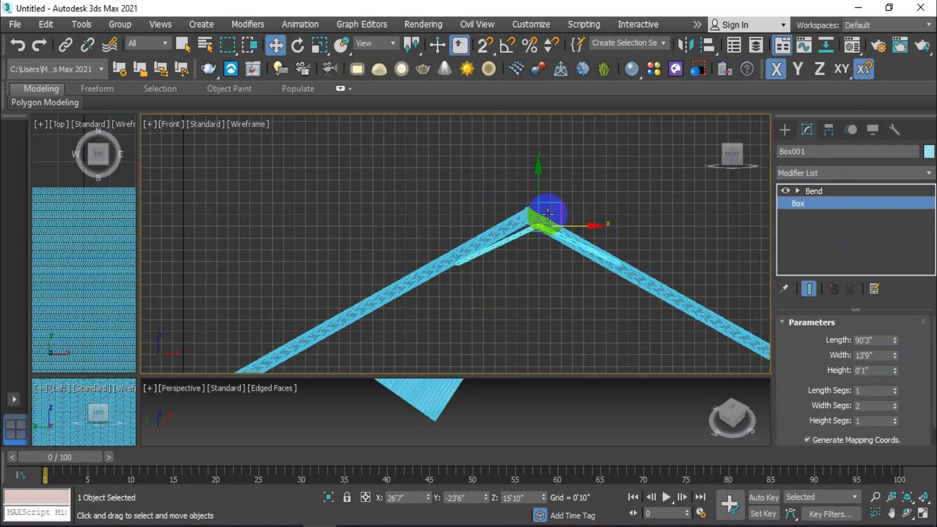
Center the ridge cap over the peak at about X 25'10" and rest it just above the sheets at about Z 17'4"
scroll(542, 205, "up", 2)
left_click_drag(537, 192, 533, 156)
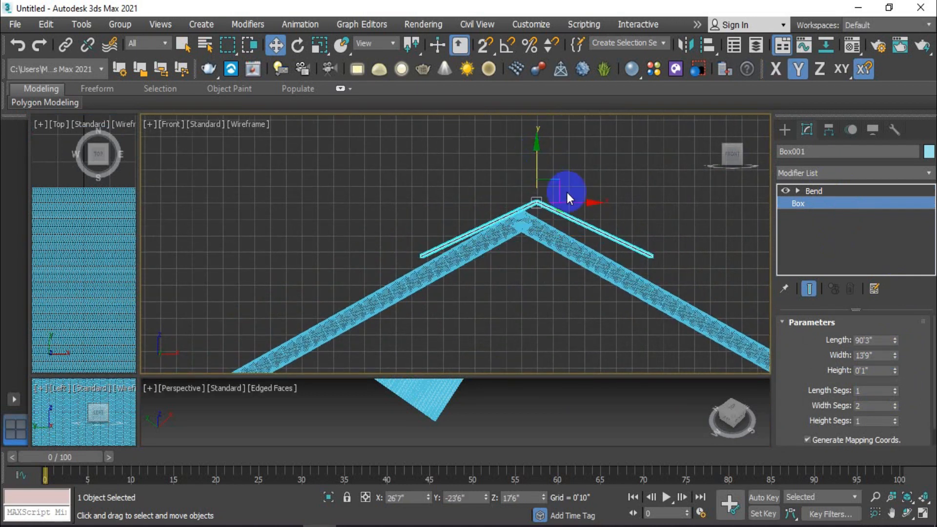
left_click_drag(573, 200, 559, 200)
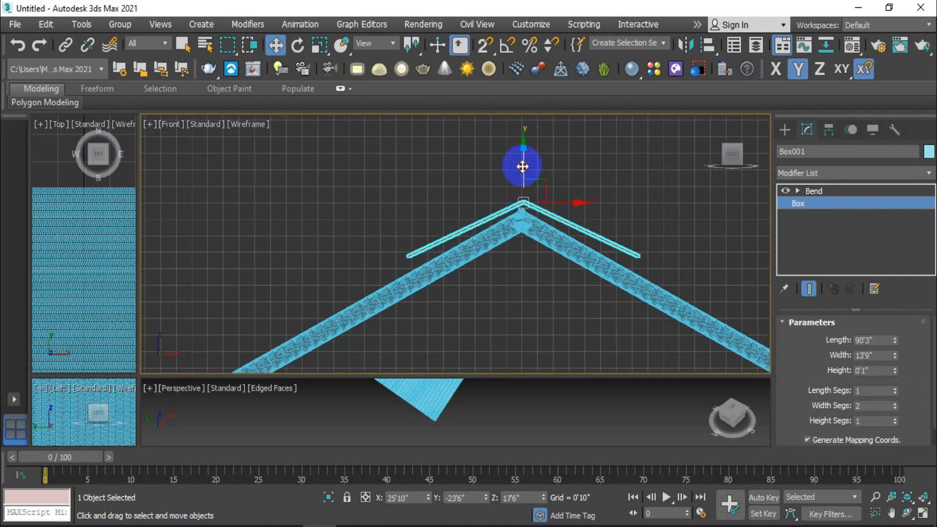
left_click_drag(522, 162, 523, 166)
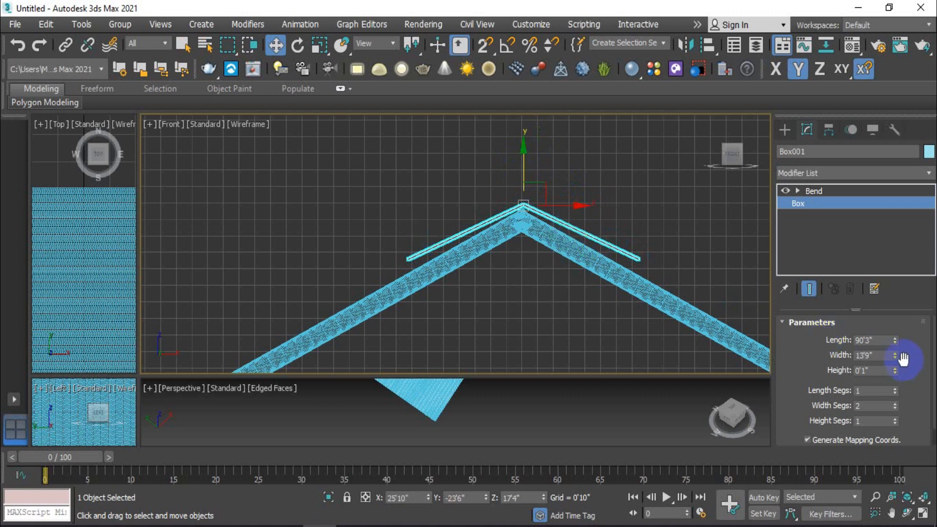
Set the ridge cap's Bend angle to 116 and nudge the cap along X to about 25'9"
left_click(871, 190)
left_click_drag(889, 349, 878, 322)
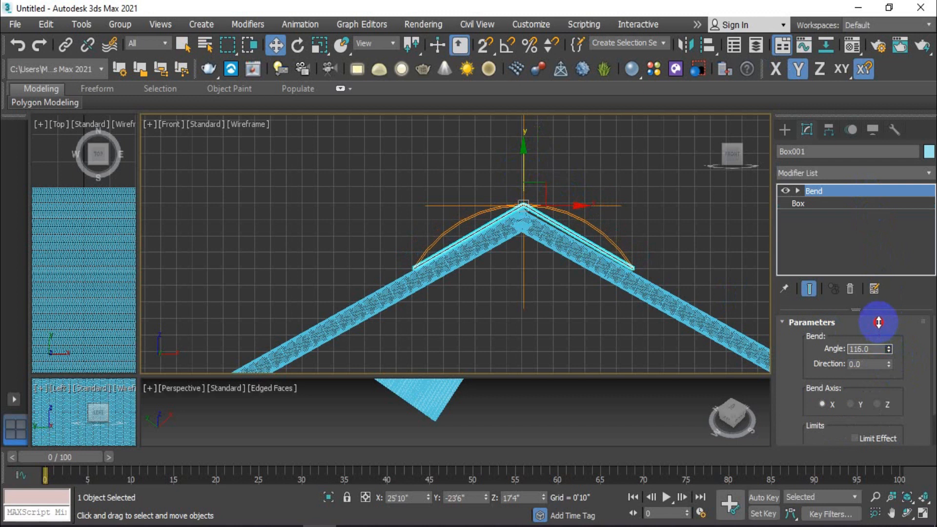
scroll(569, 213, "up", 3)
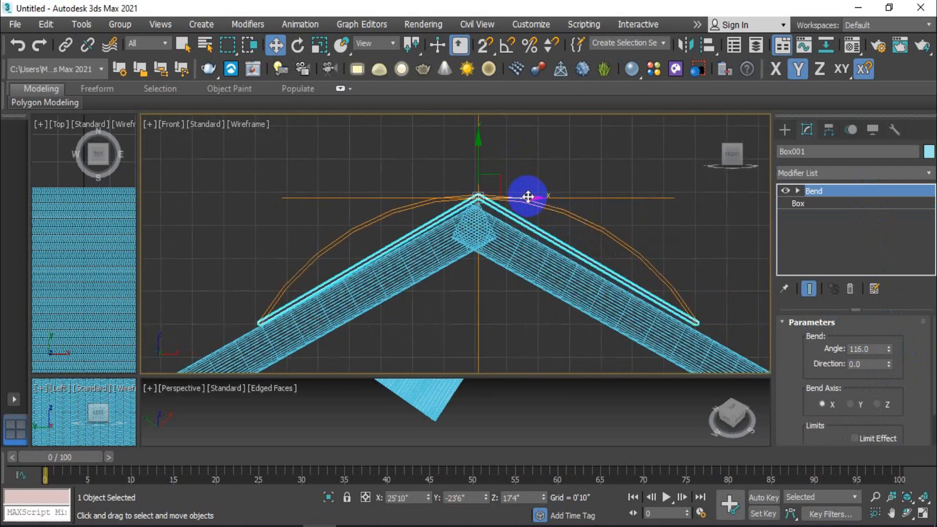
left_click(593, 161)
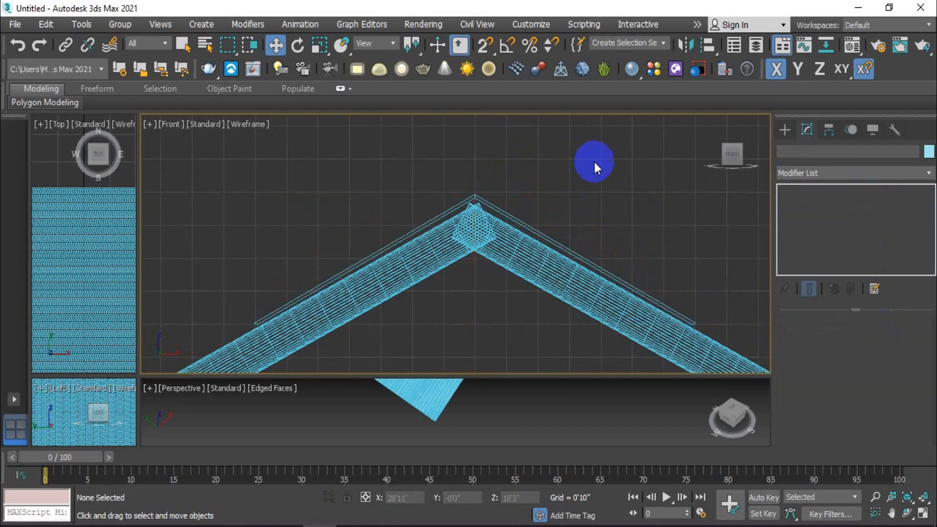
left_click(568, 245)
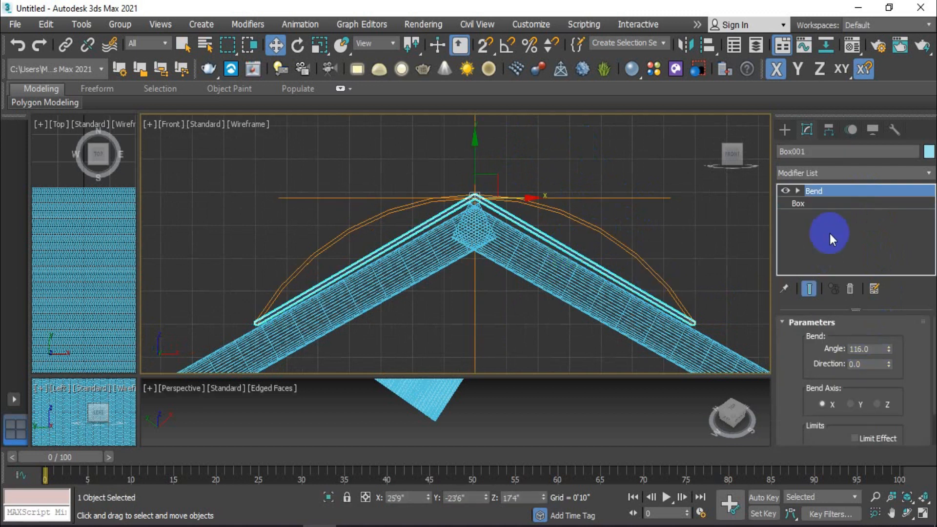
Reduce the ridge cap's base box height to 0'0" and enlarge the Perspective view to show the whole roof
left_click(812, 205)
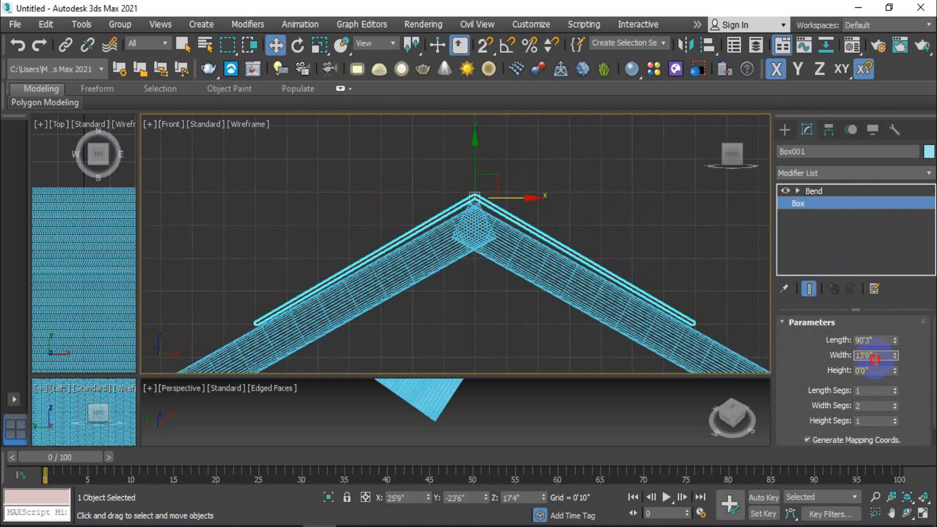
left_click_drag(528, 376, 511, 175)
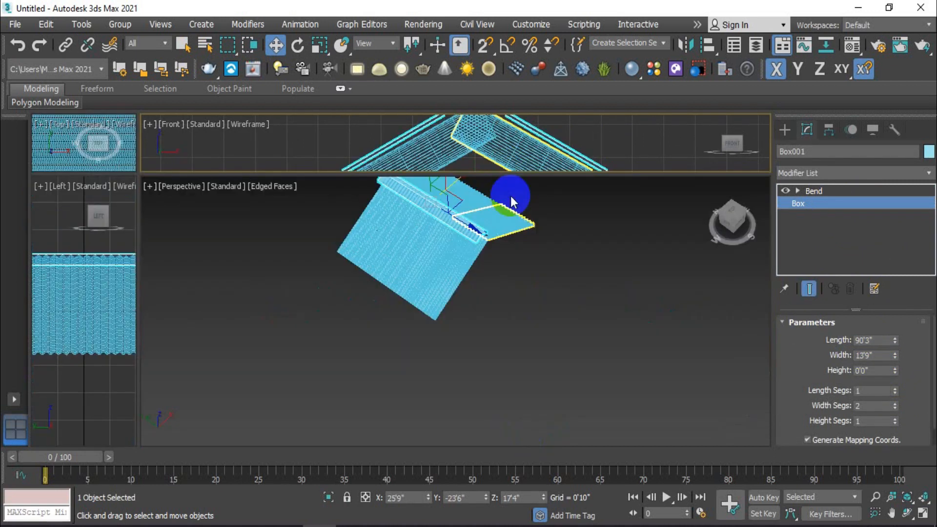
scroll(516, 311, "down", 5)
middle_click_drag(516, 313, 523, 337, "alt")
left_click(516, 332)
scroll(502, 326, "up", 8)
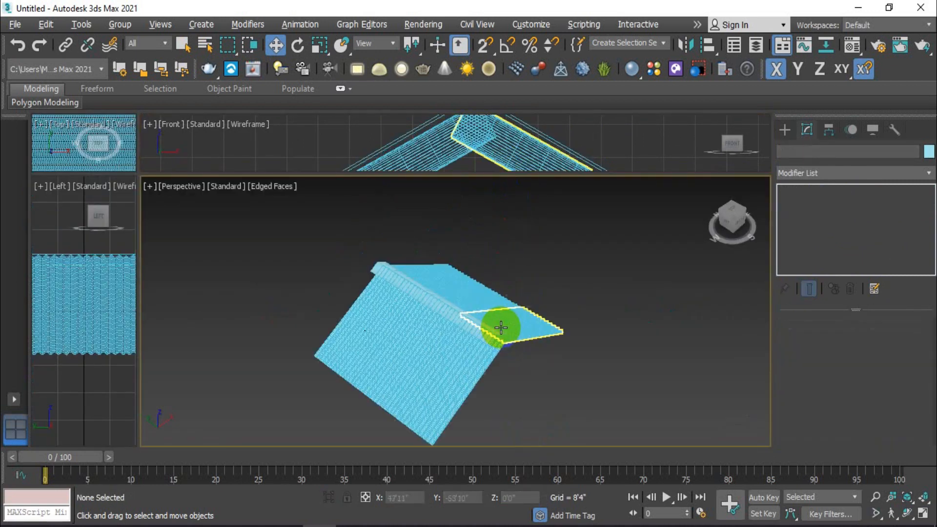
Shift the ridge cap along Y to about -28'10" and set its base box width to 13'10"
left_click(438, 328)
left_click_drag(439, 328, 343, 254)
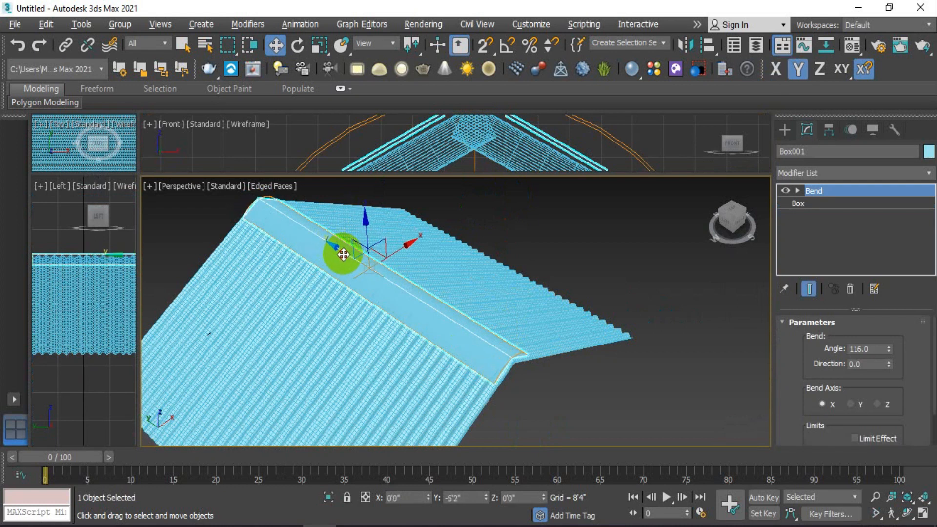
left_click(836, 202)
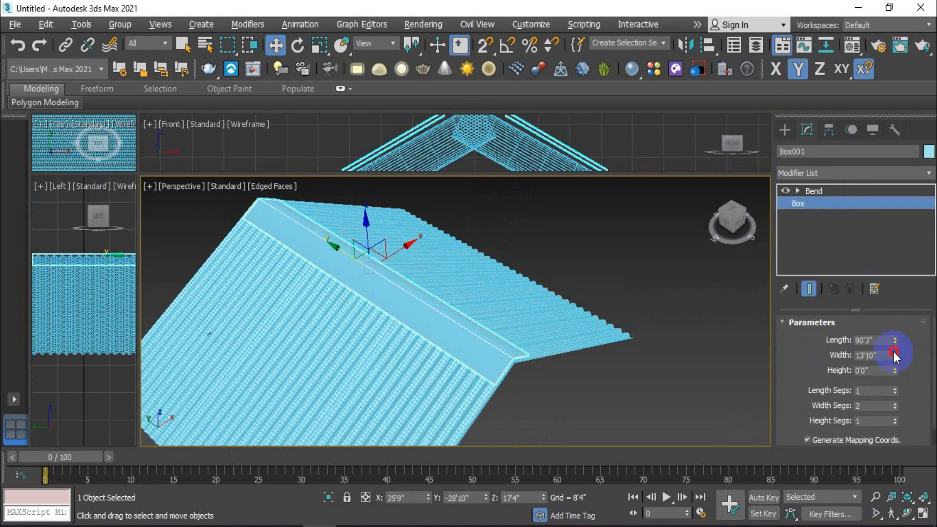
left_click(642, 413)
scroll(642, 413, "down", 5)
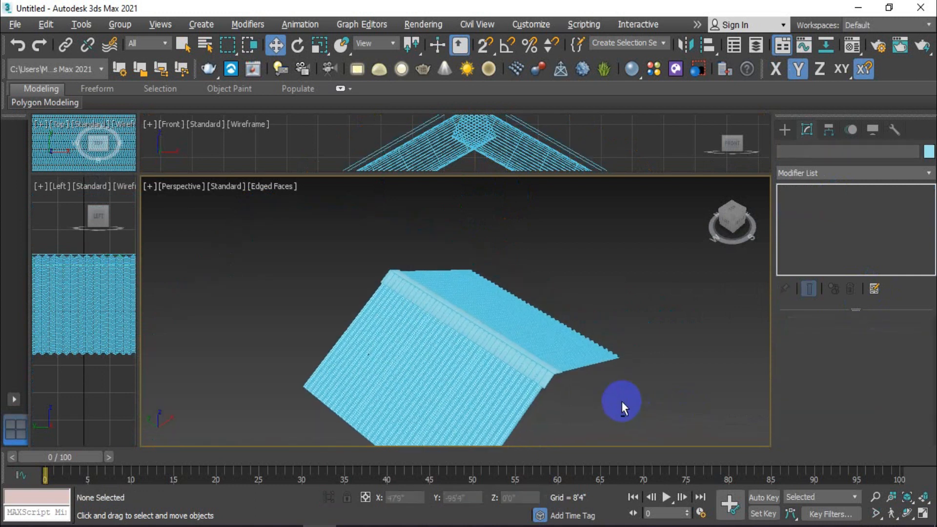
Turn off edged faces in the Perspective view and examine the capped roof from several angles
key("F4")
scroll(580, 397, "up", 2)
scroll(587, 408, "down", 3)
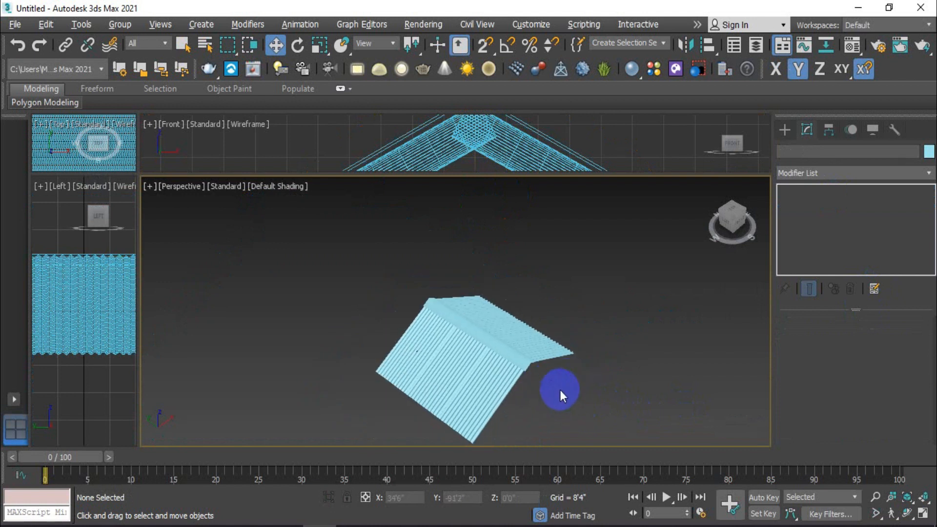
middle_click_drag(585, 408, 594, 376, "alt")
scroll(520, 362, "up", 4)
scroll(579, 386, "down", 5)
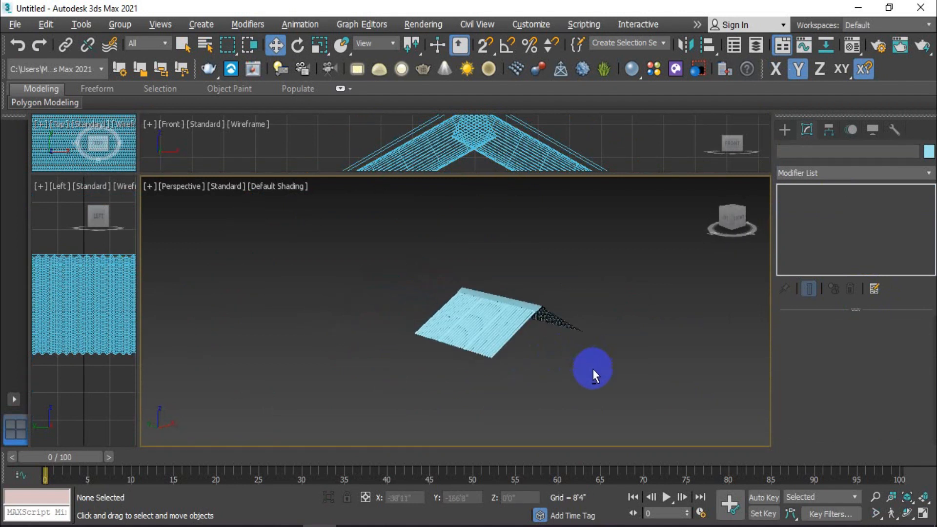
scroll(558, 381, "up", 4)
scroll(561, 386, "down", 6)
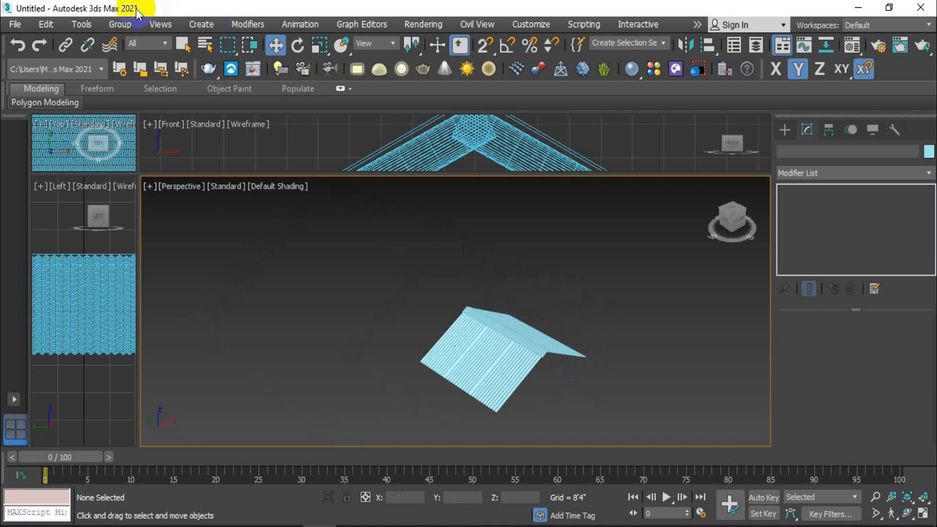
Switch to 3ds Max 2016 and create two small boxes near the grid's center, the second about 0'10" by 0'9"
left_click(354, 311)
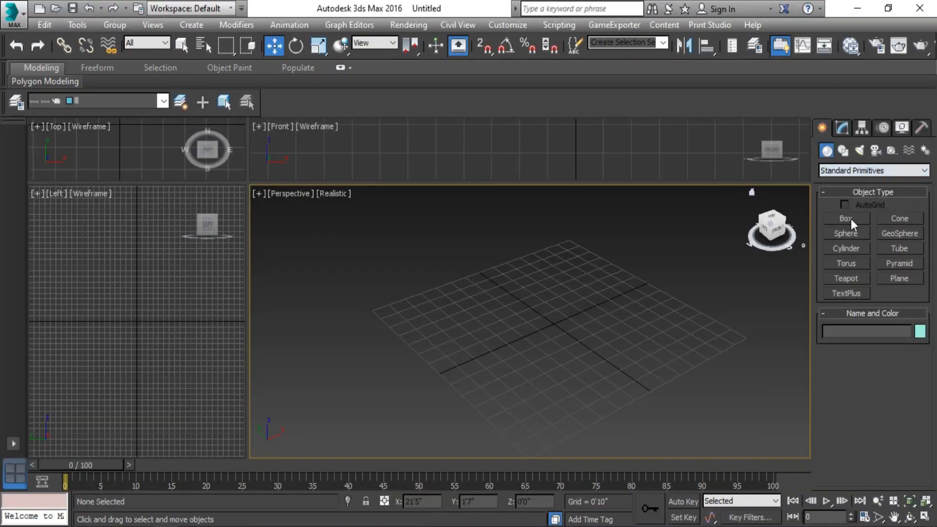
left_click(851, 219)
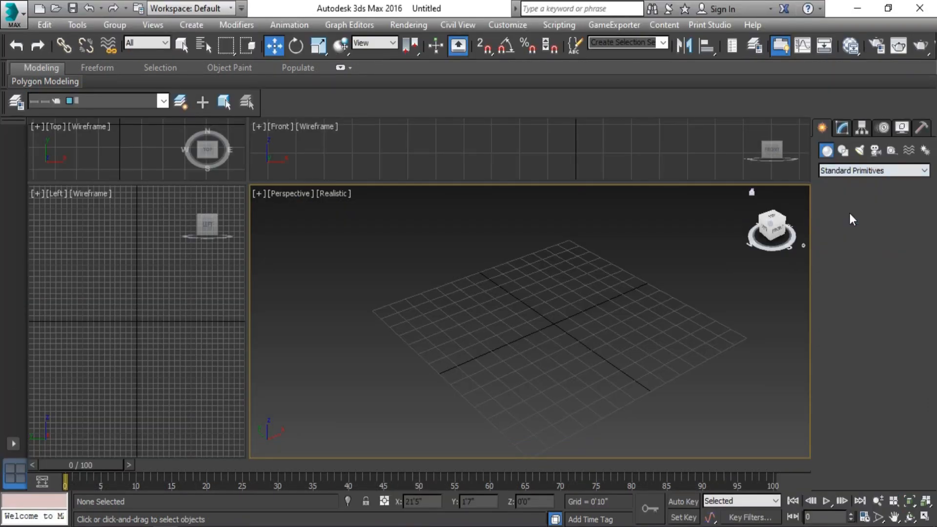
scroll(602, 334, "up", 2)
middle_click_drag(602, 334, 580, 317)
scroll(581, 318, "down", 2)
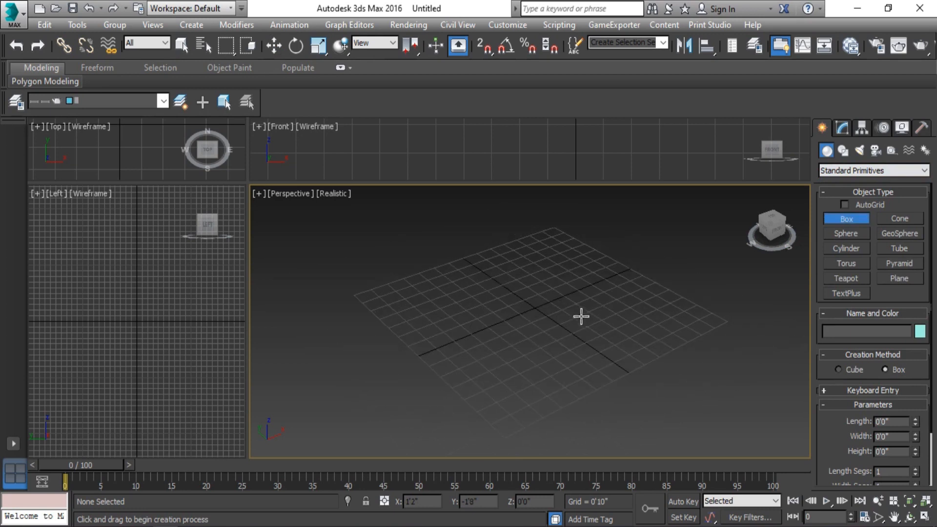
left_click_drag(534, 295, 582, 309)
left_click(533, 286)
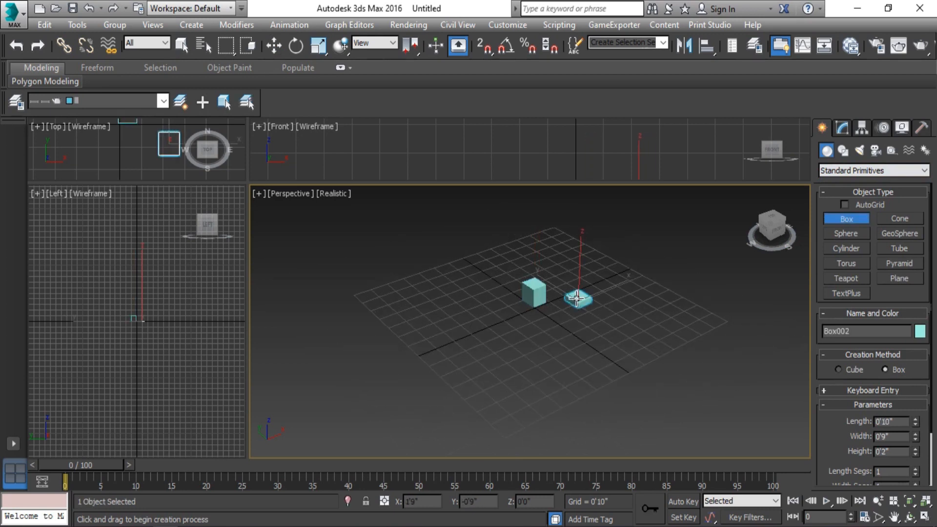
left_click(584, 287)
Create a cylinder behind the two small boxes, about 0'8" in radius and 0'9" high
left_click(848, 248)
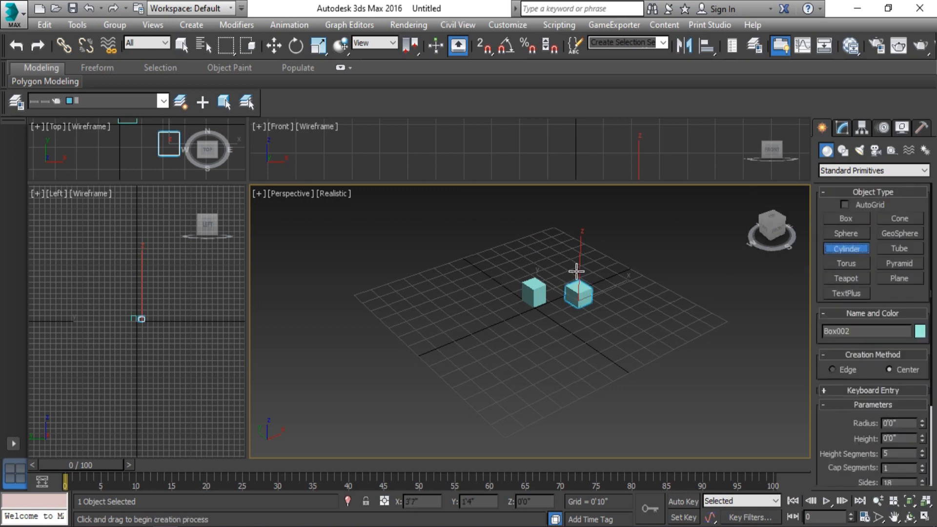
left_click_drag(554, 267, 555, 273)
left_click(557, 258)
scroll(593, 266, "down", 2)
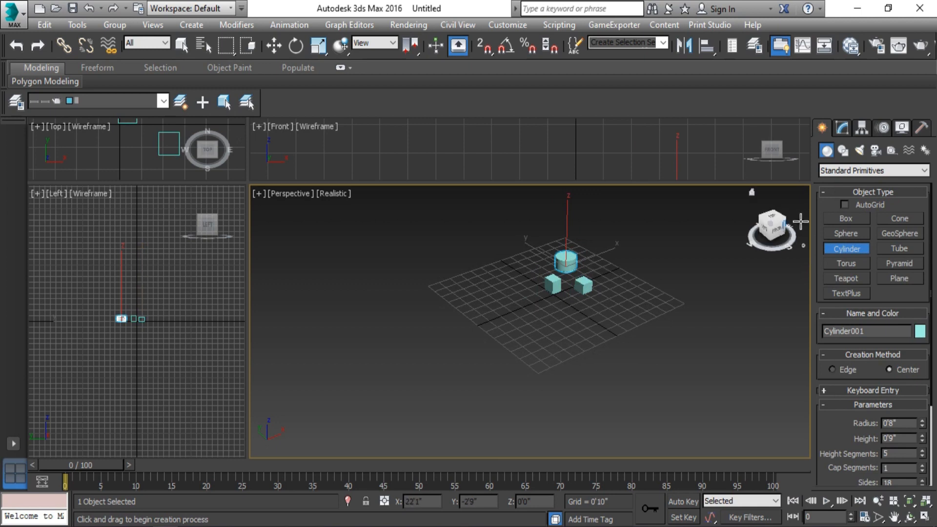
Create a large box enclosing the small objects, about 9'11" long, 16'4" wide and 6'10" high
left_click(845, 219)
left_click_drag(643, 219, 567, 350)
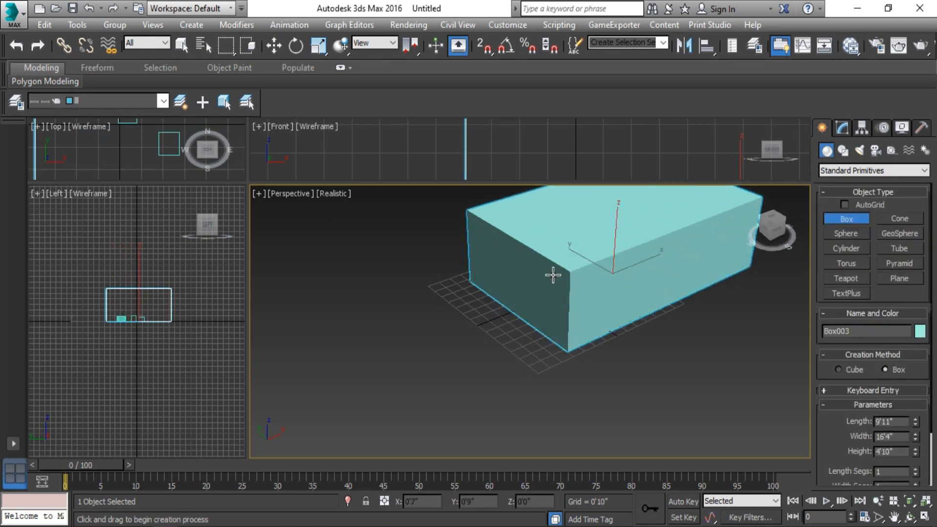
left_click(553, 259)
middle_click_drag(746, 320, 632, 370)
scroll(632, 370, "down", 3)
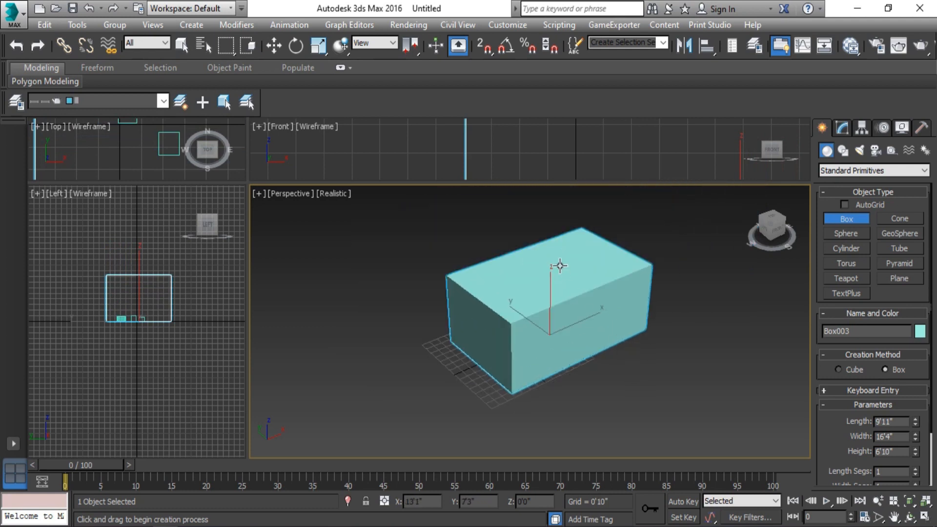
Apply the Normal modifier to the large box so its faces are flipped inward
left_click(842, 128)
left_click(923, 167)
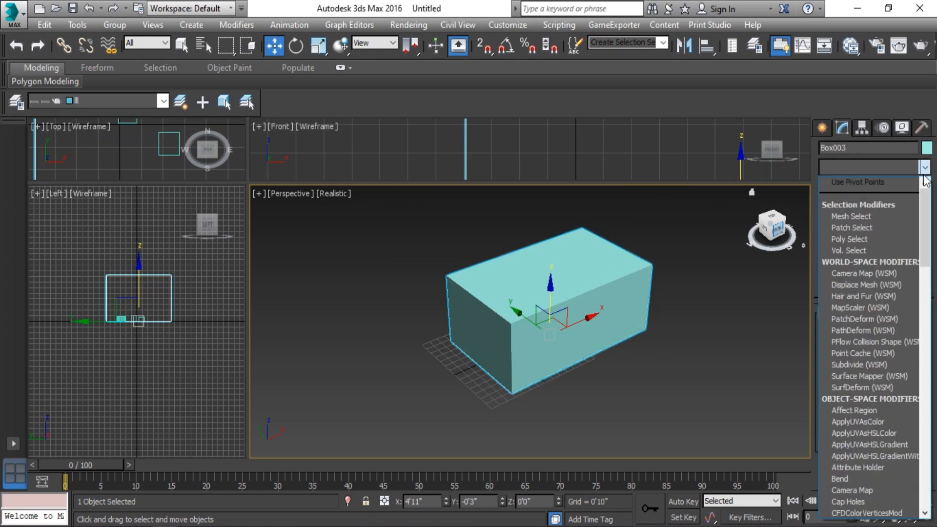
key("n")
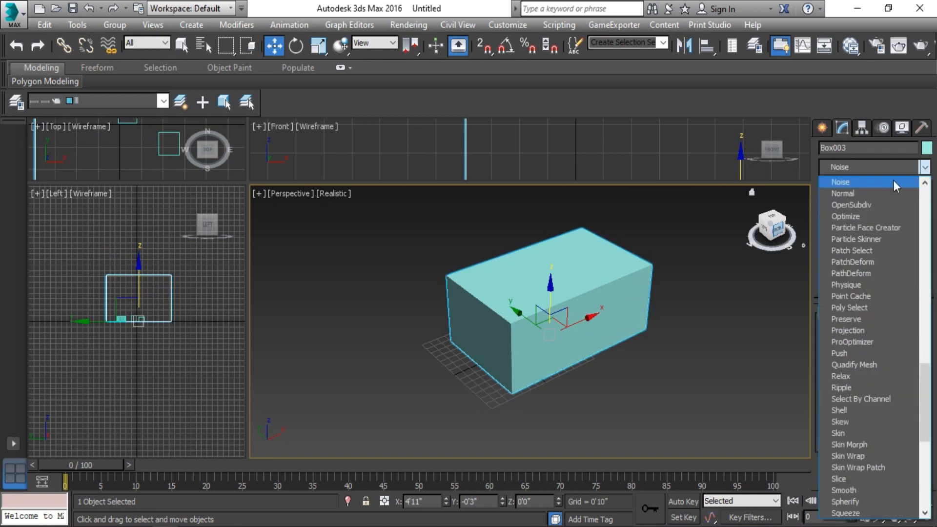
left_click(860, 195)
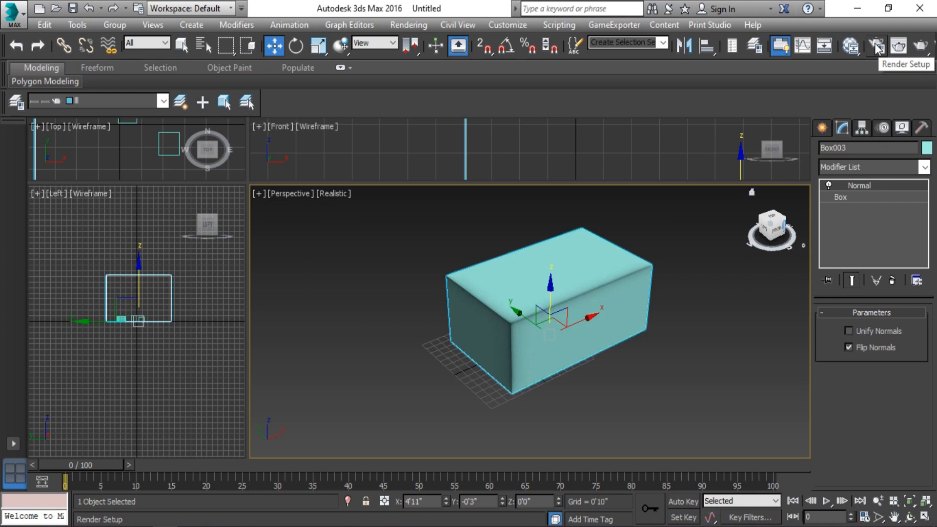
Render the Perspective view, examine the inside of the flipped box, and close the rendered frame
left_click(920, 48)
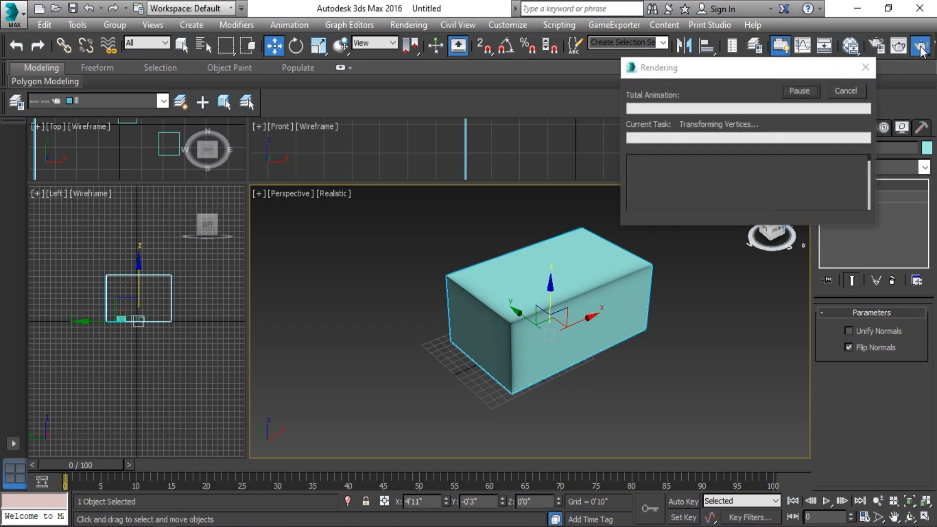
scroll(400, 446, "up", 2)
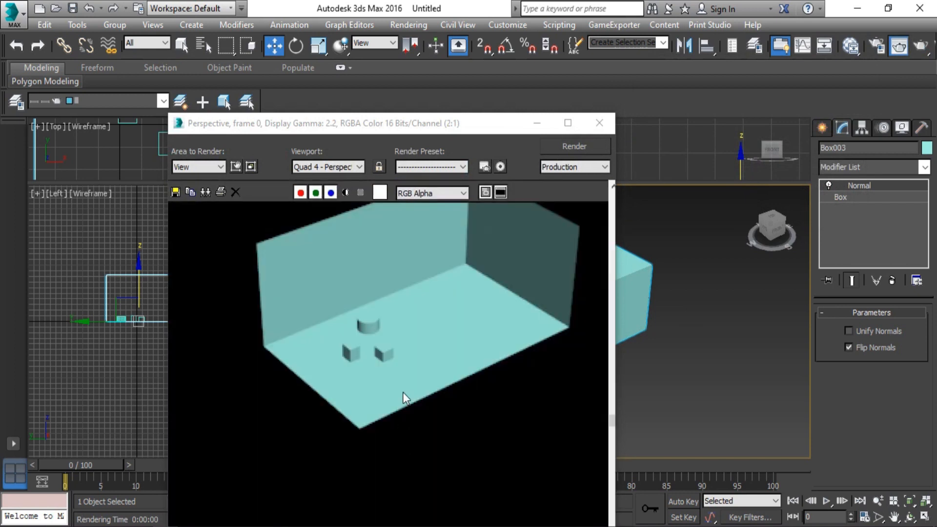
scroll(395, 421, "down", 1)
scroll(426, 404, "up", 1)
scroll(487, 328, "down", 1)
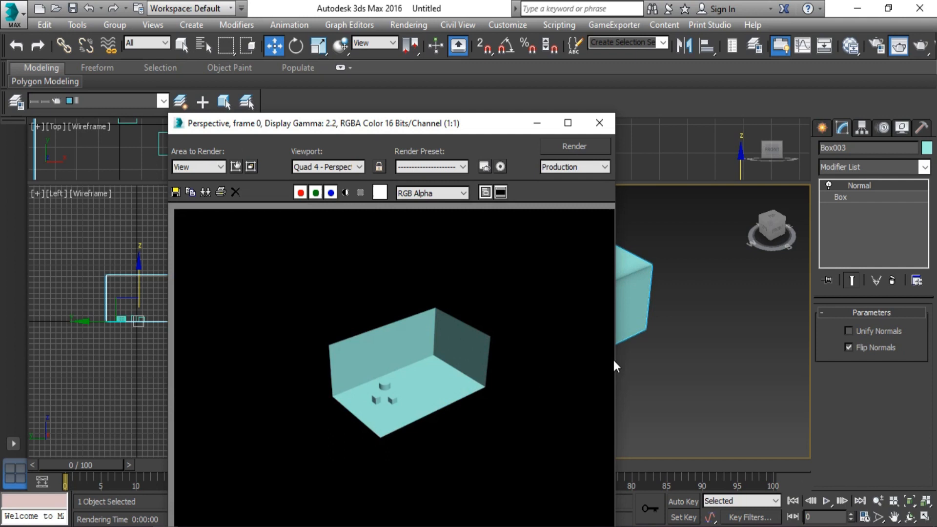
left_click(610, 121)
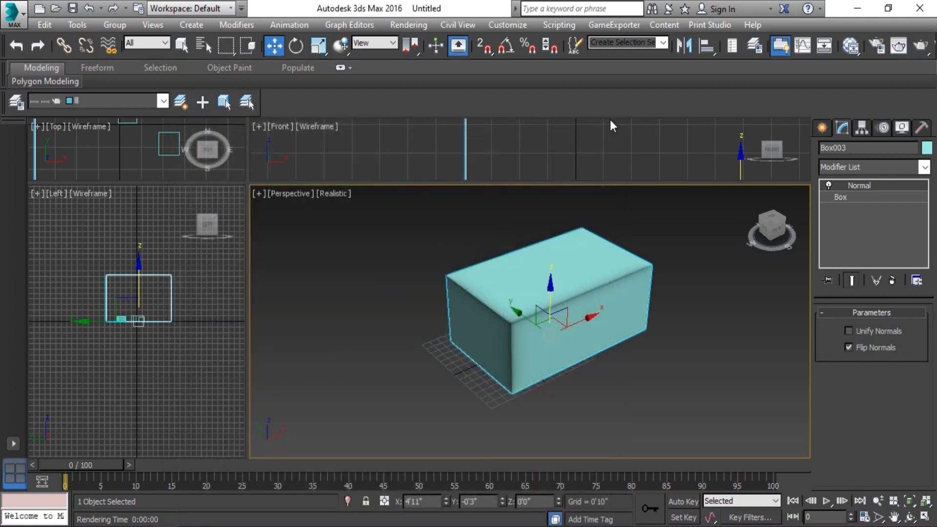
Remove the Normal modifier from the large box, then delete that box and the remaining small objects
right_click(875, 181)
left_click(822, 206)
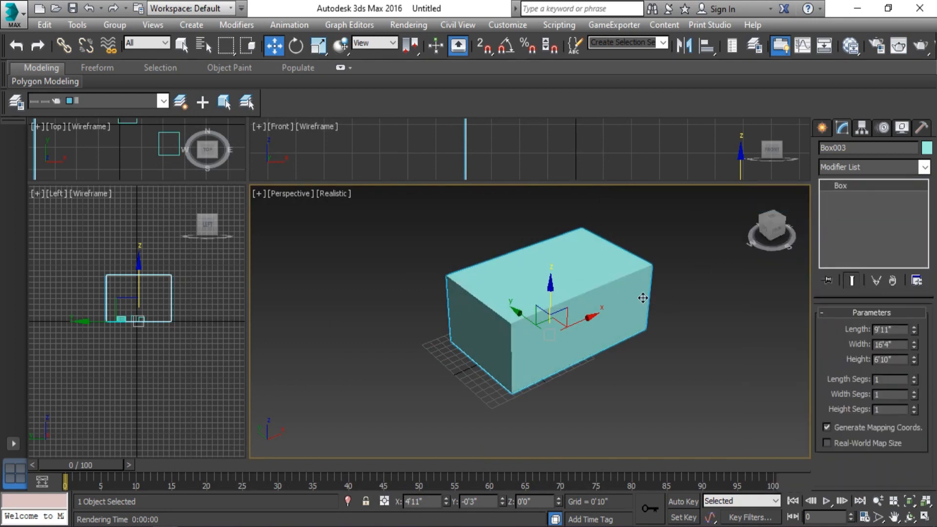
key("Delete")
left_click_drag(579, 283, 423, 410)
key("Delete")
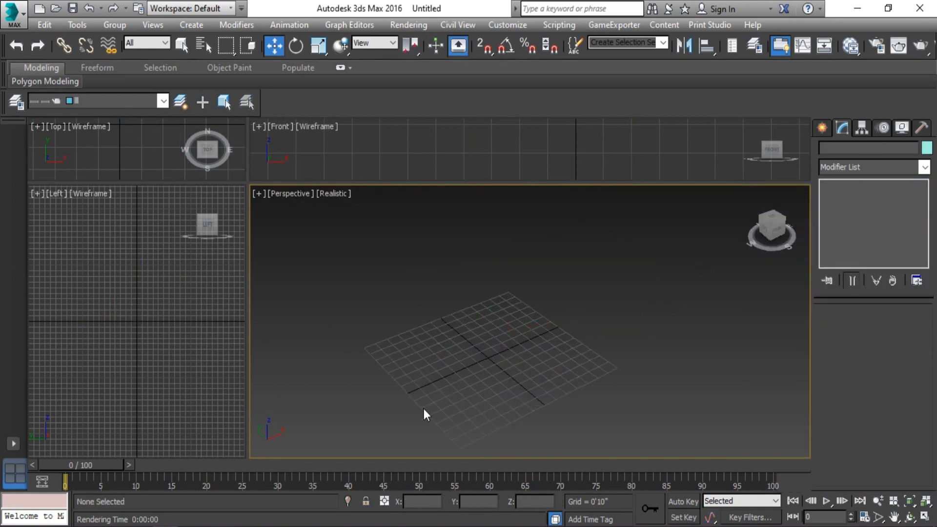